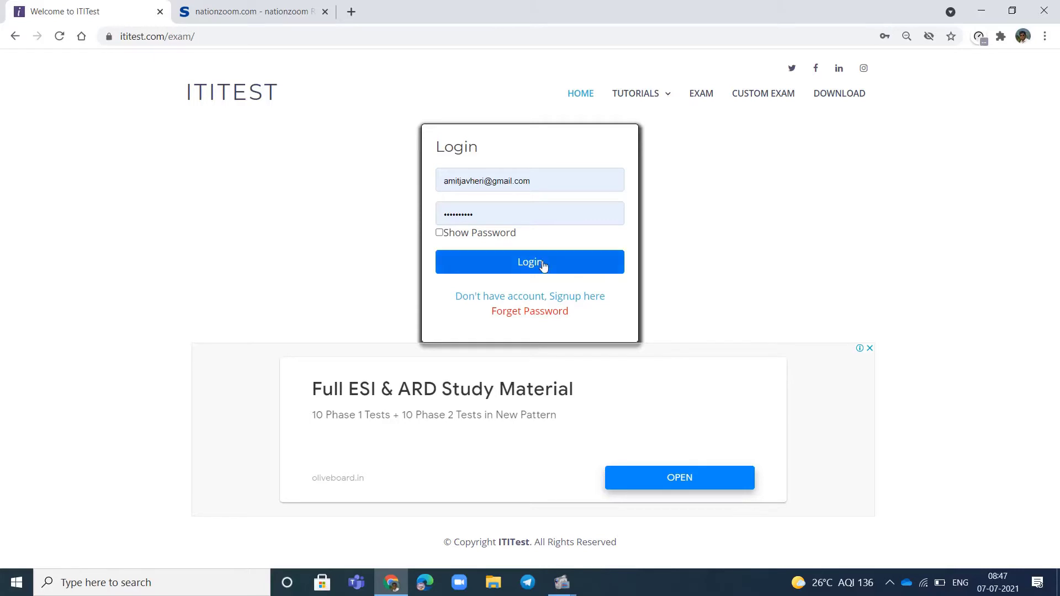
Log in with the prefilled account credentials and open the Chapterwise Test page
left_click(543, 266)
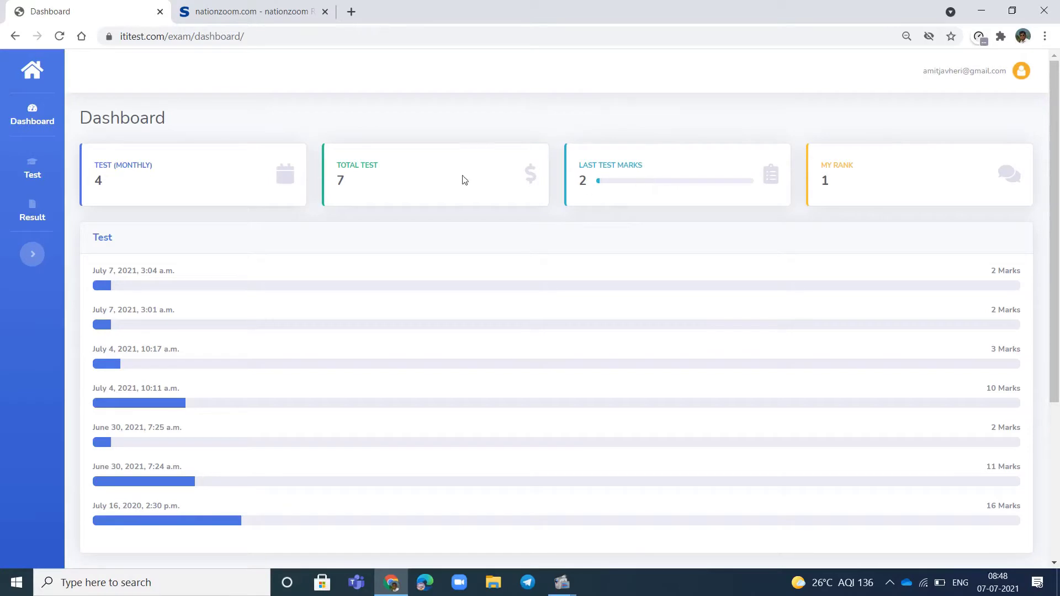
left_click(37, 172)
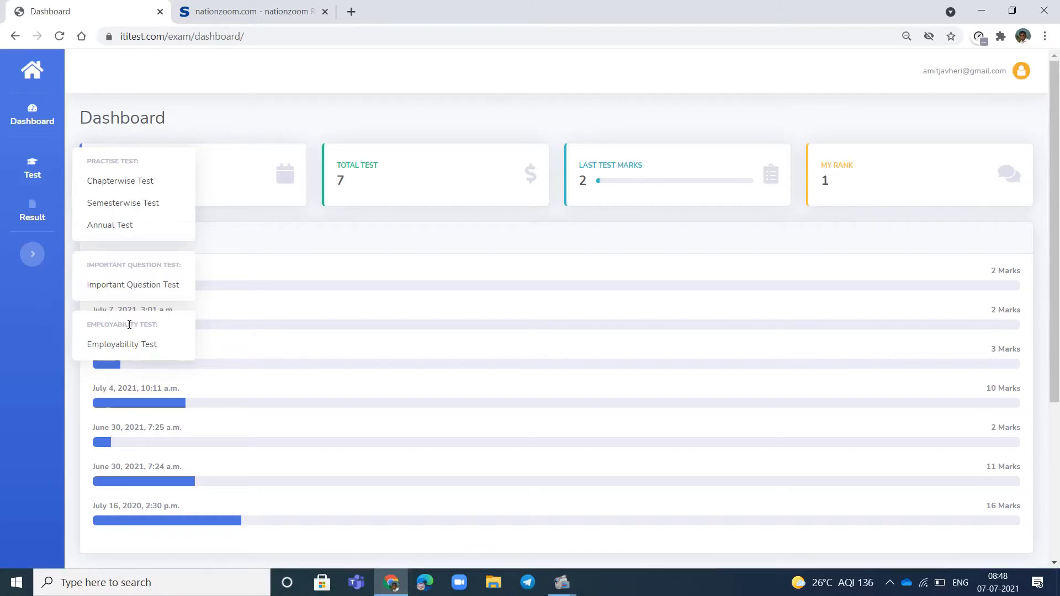
left_click(134, 186)
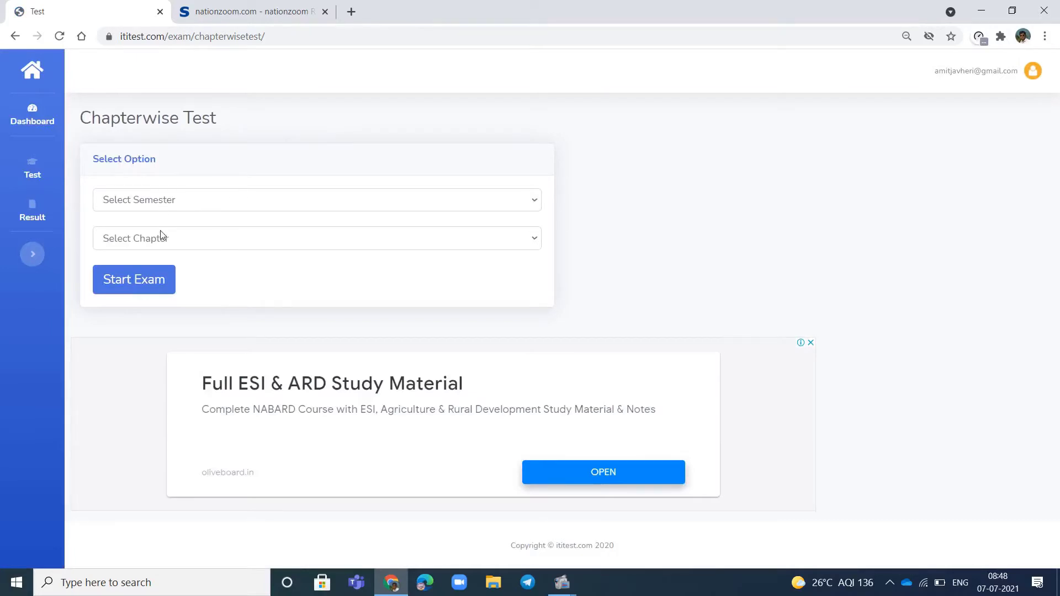
Start a chapterwise exam for Semester 1 on the chapter Fundamental of Computer
left_click(530, 203)
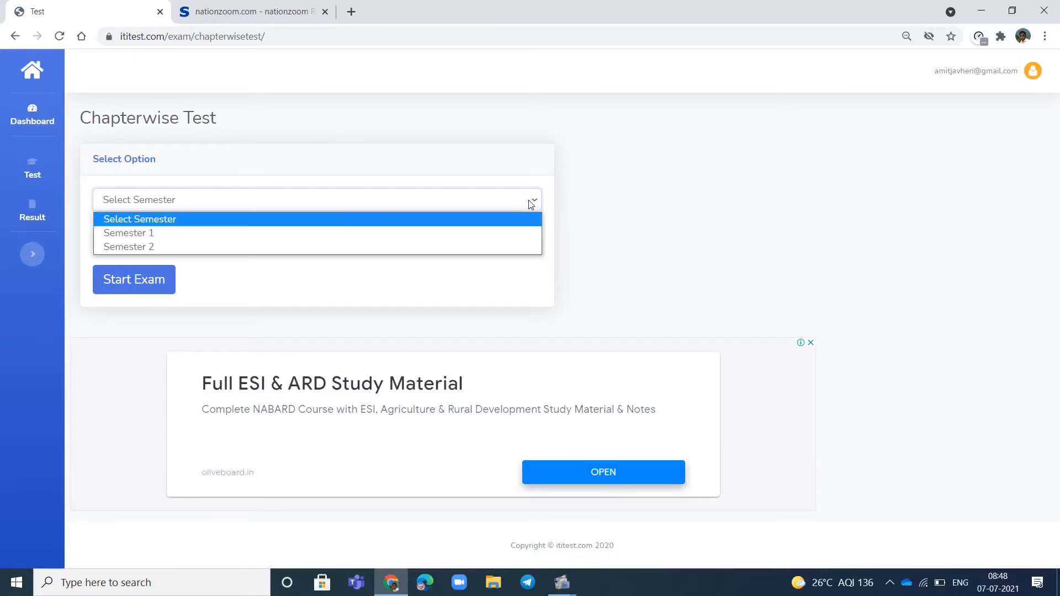
left_click(241, 233)
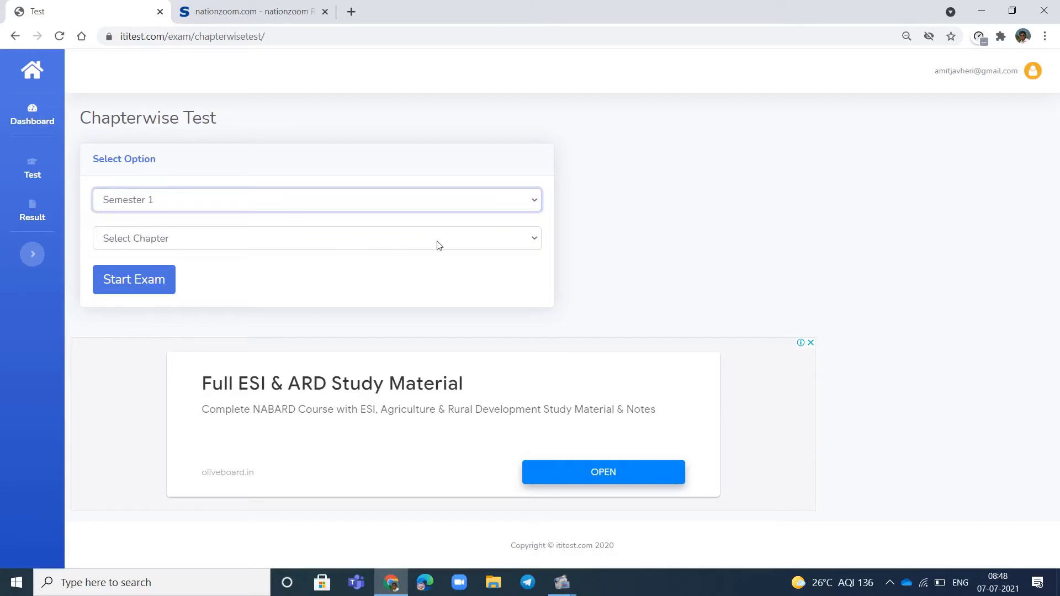
left_click(478, 243)
left_click(265, 271)
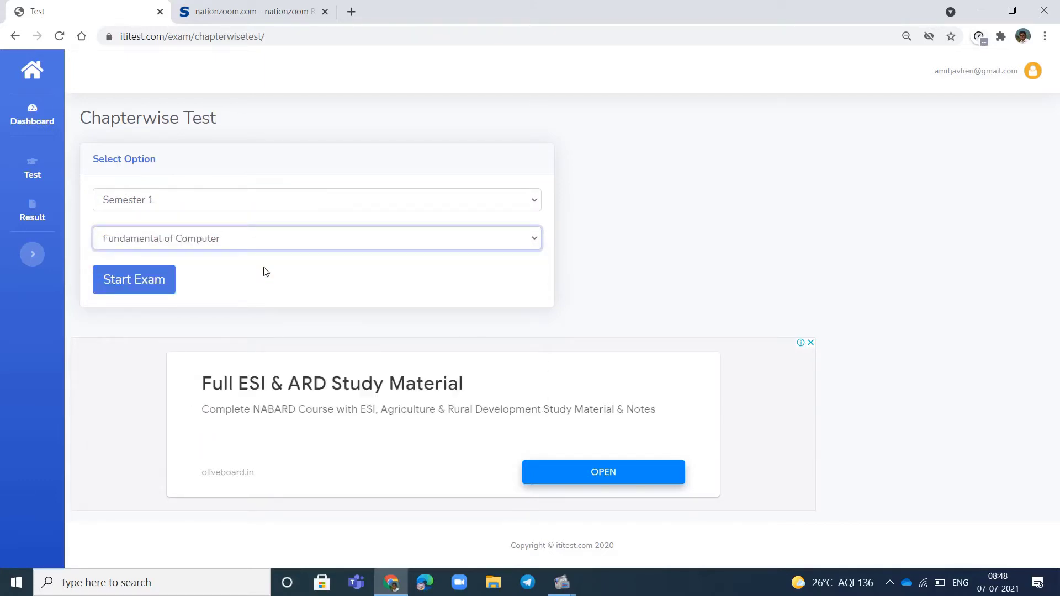
left_click(157, 286)
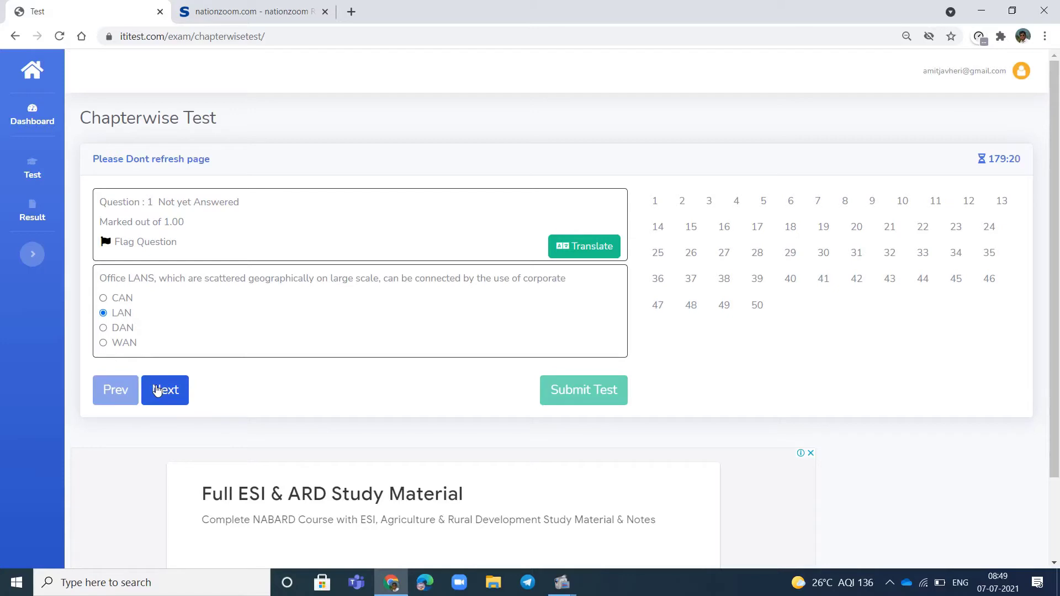
Answer question 1 with LAN, question 2 with the option about converting data into binary code, and question 3 with input device
left_click(157, 390)
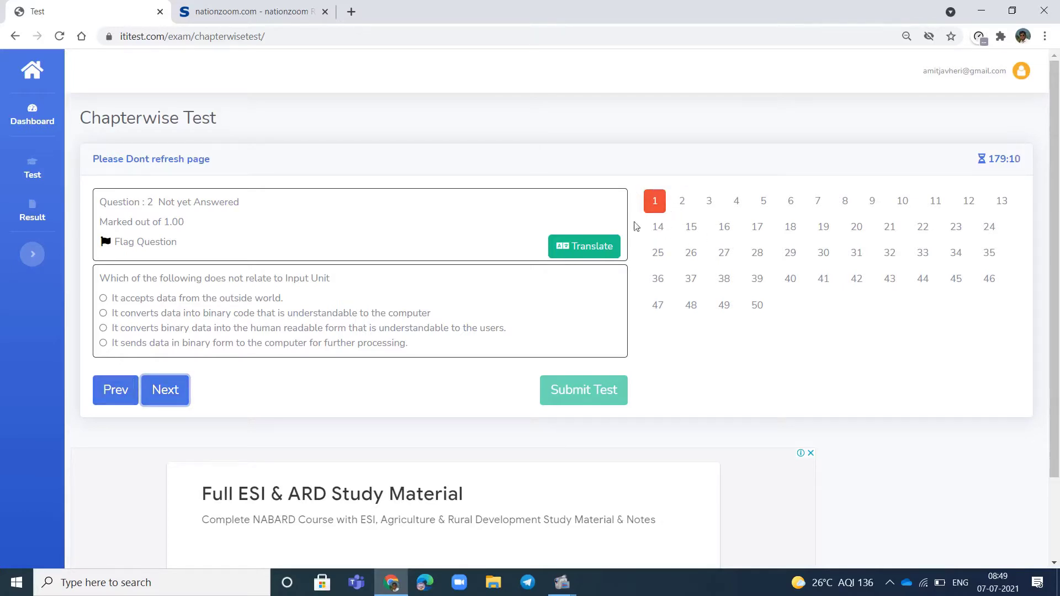
left_click(225, 316)
left_click(173, 394)
left_click(138, 313)
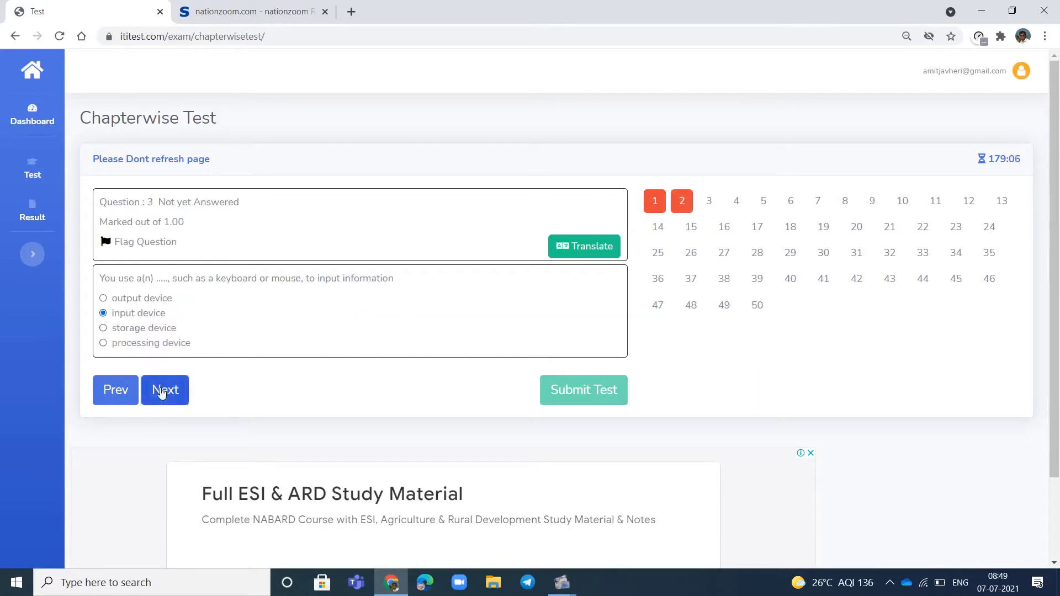
left_click(160, 386)
Answer question 4 with Software, question 5 with Random origin money, and question 6 with scanners
left_click(128, 328)
left_click(164, 390)
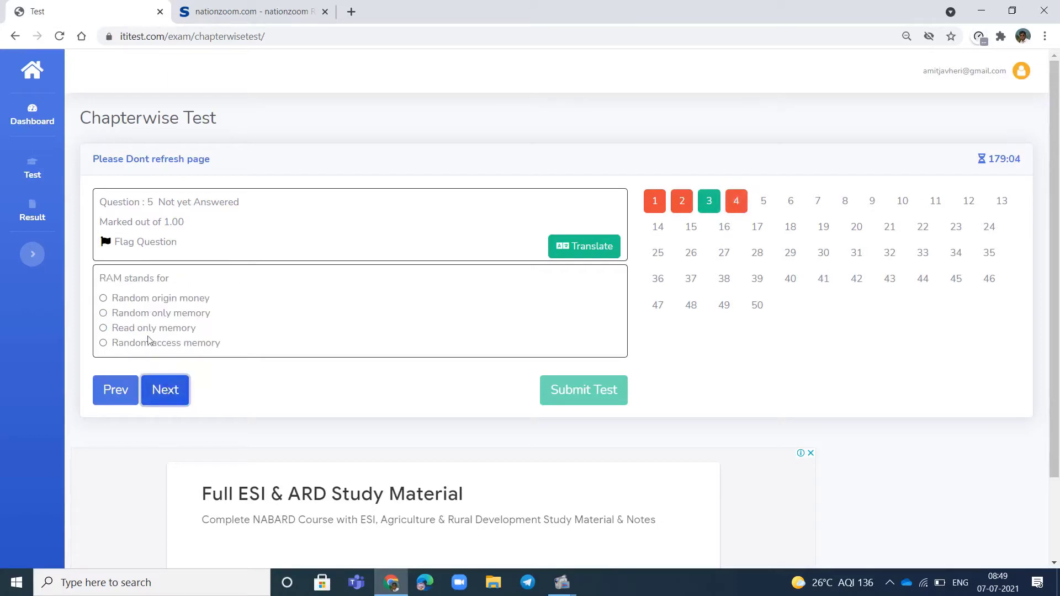
left_click(138, 303)
left_click(167, 402)
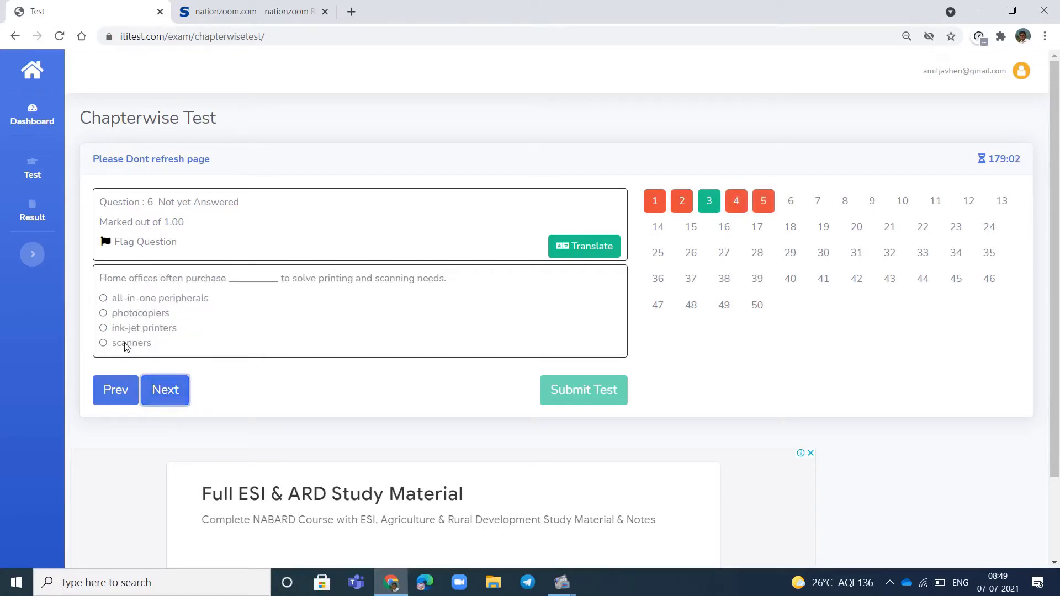
left_click(126, 343)
left_click(171, 398)
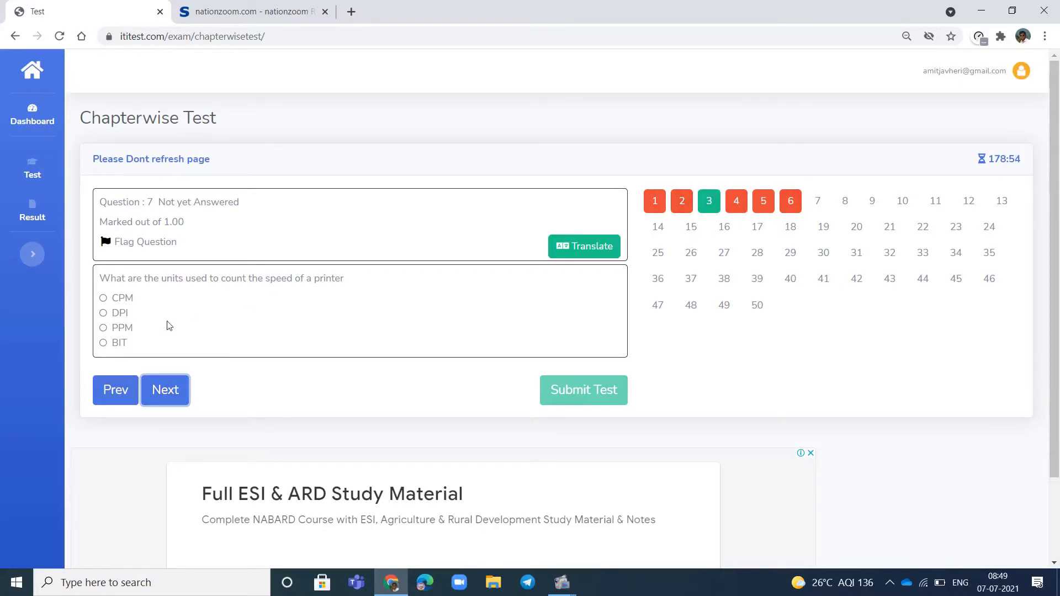
Answer question 7 with PPM, question 8 with Multimedia S/W, and question 9 with its last option
left_click(128, 328)
left_click(156, 388)
left_click(138, 328)
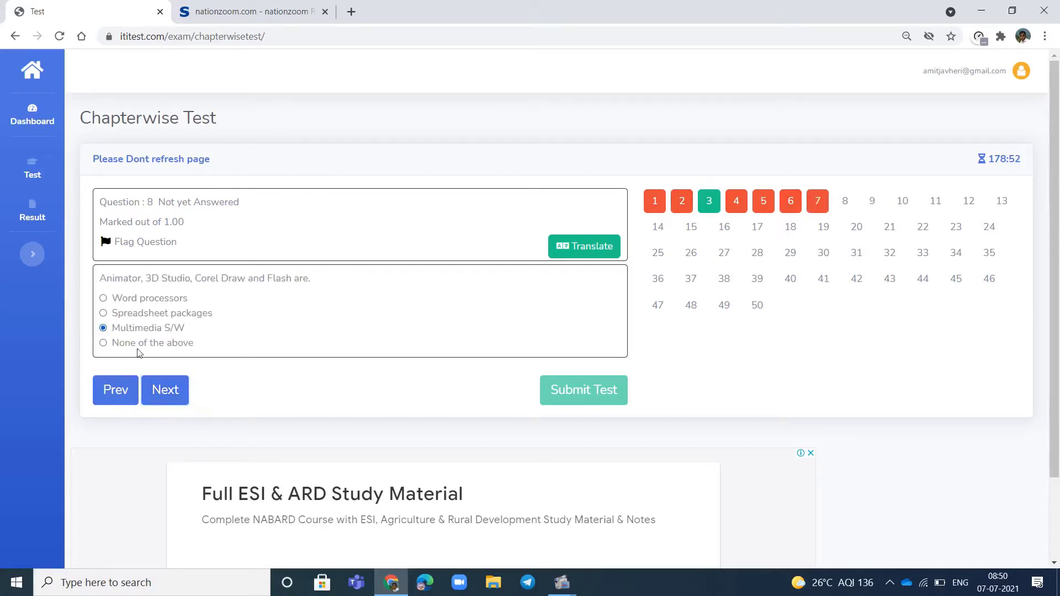
left_click(165, 390)
left_click(141, 343)
left_click(165, 390)
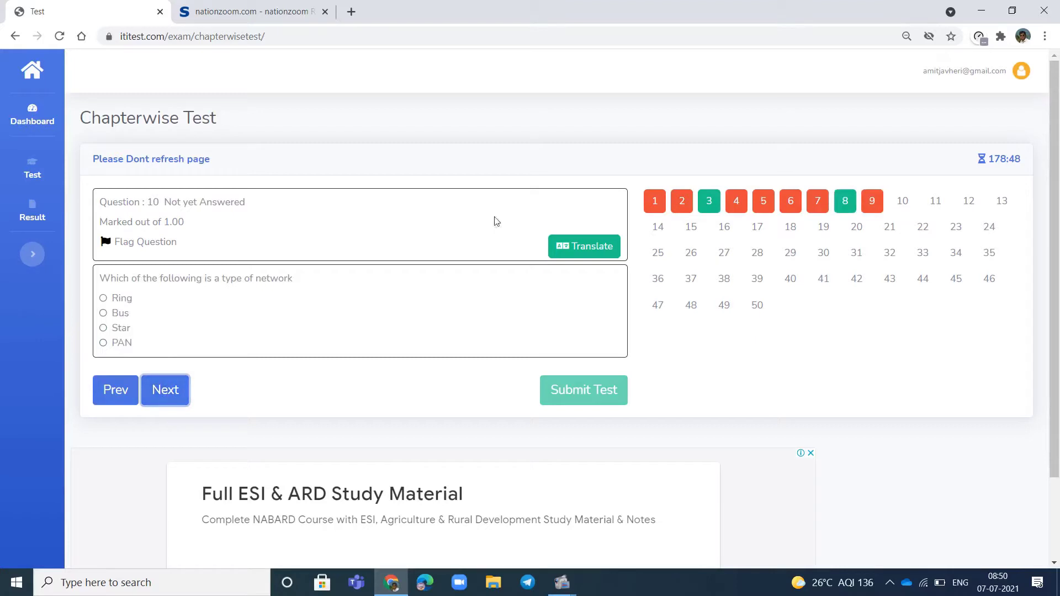
Skip question 10, go back to it once, and move on to question 11 without answering
left_click(177, 393)
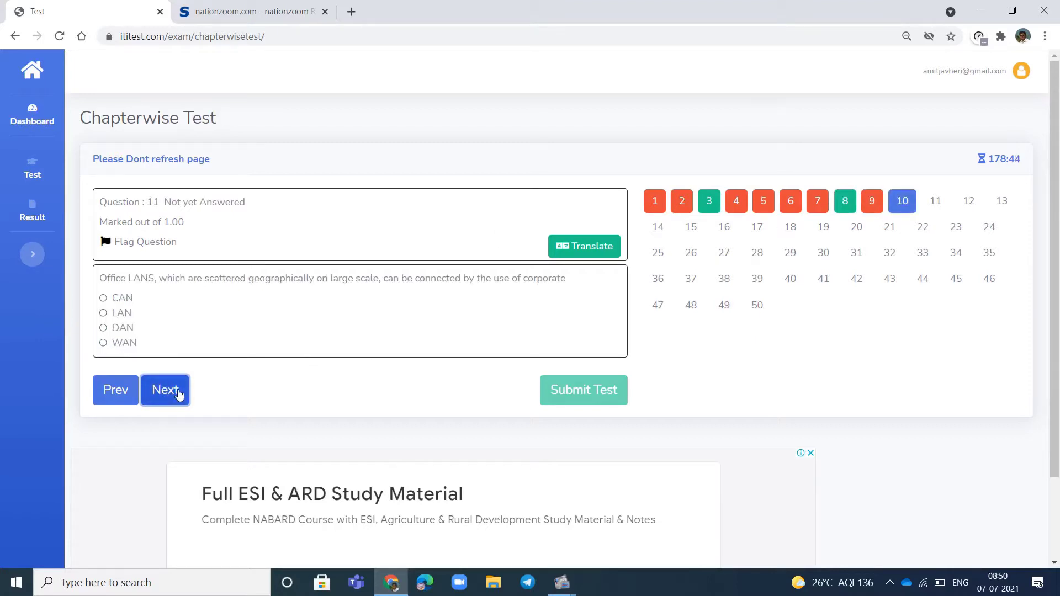
left_click(128, 394)
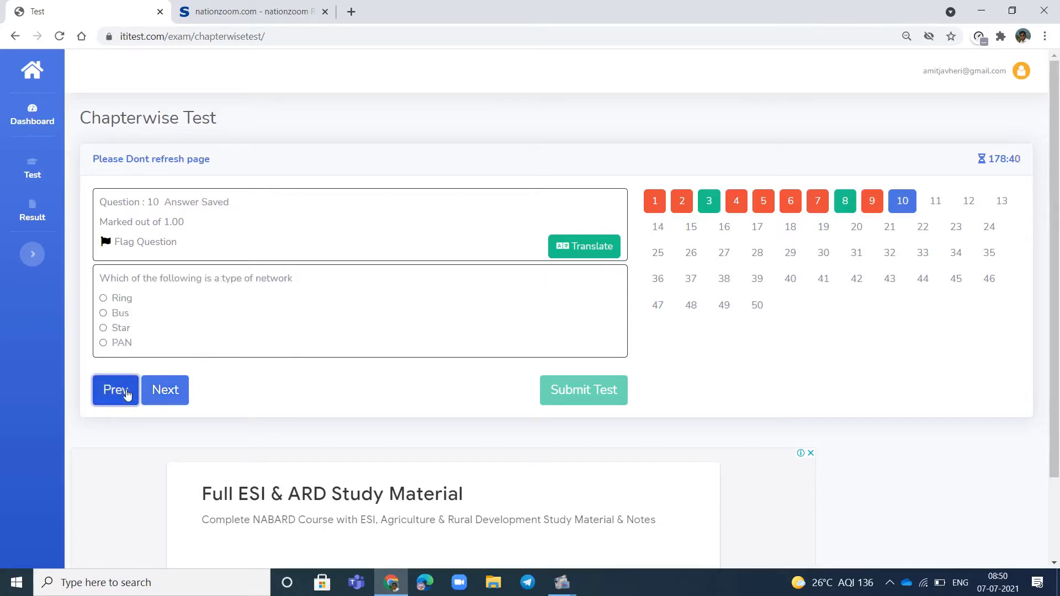
left_click(168, 395)
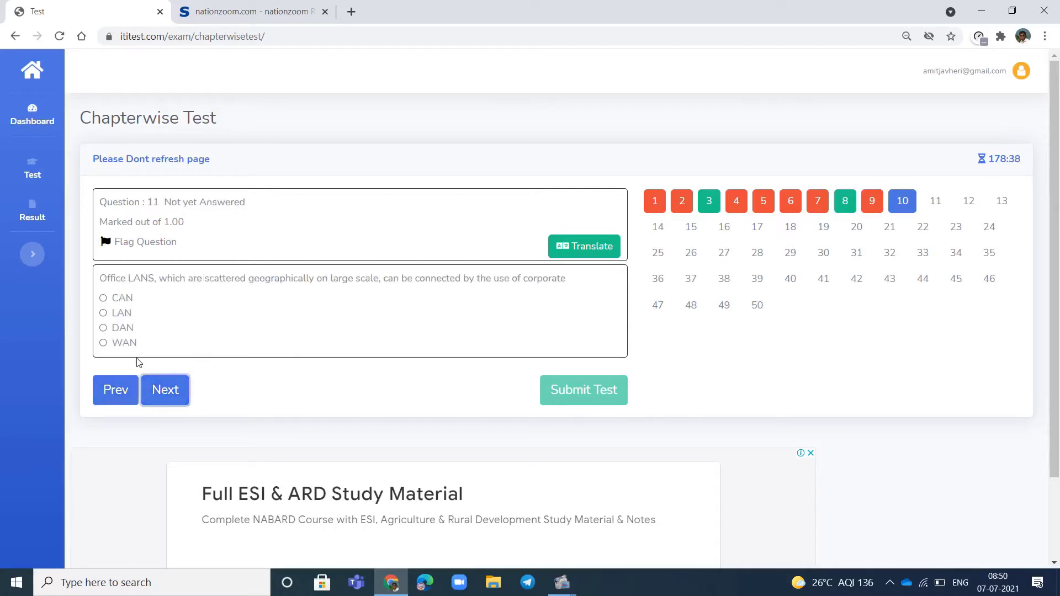
Skip questions 11 through 22 without answering, moving on to question 23
left_click(165, 391)
left_click(172, 394)
left_click(173, 394)
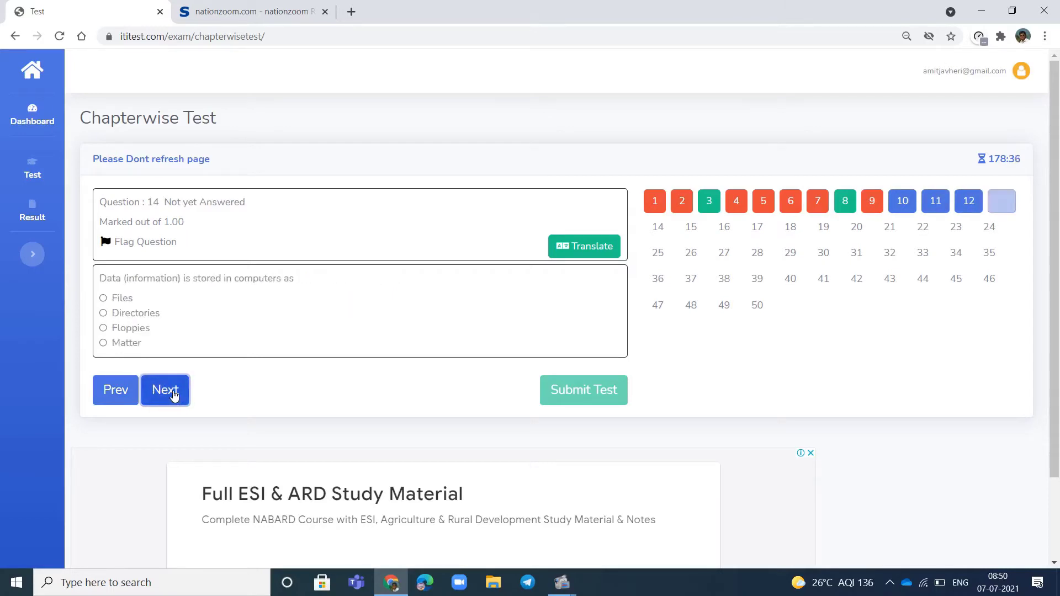
left_click(172, 394)
left_click(172, 394)
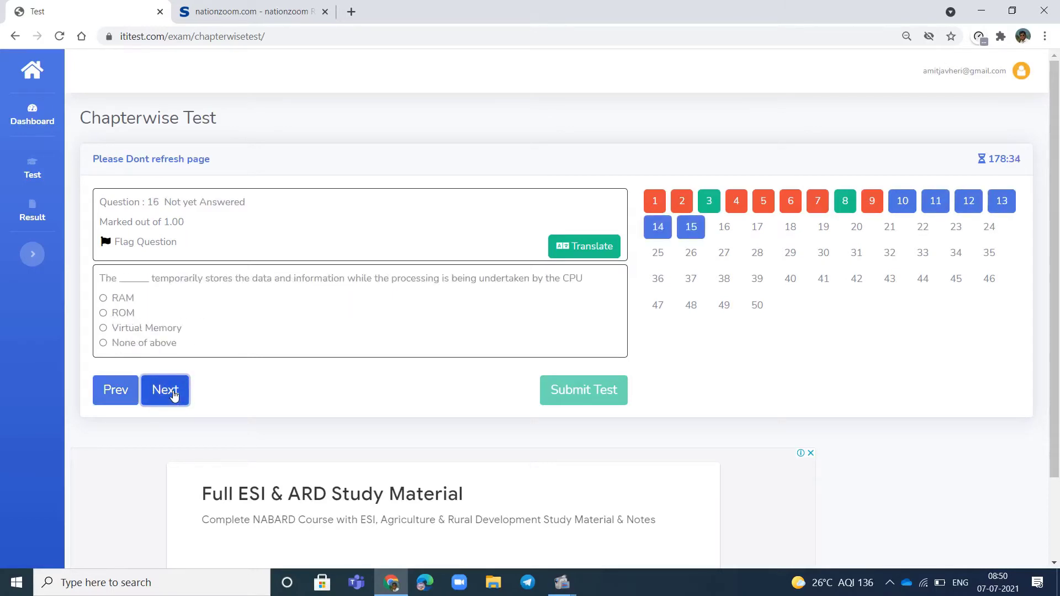
left_click(172, 395)
left_click(173, 394)
left_click(172, 394)
left_click(172, 394)
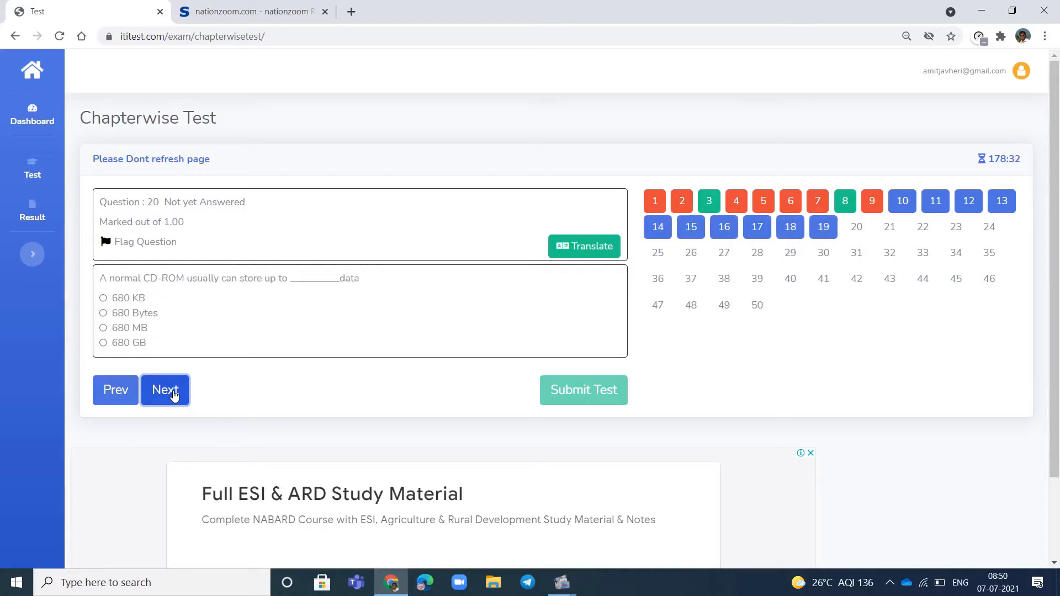
left_click(172, 394)
left_click(172, 394)
left_click(172, 395)
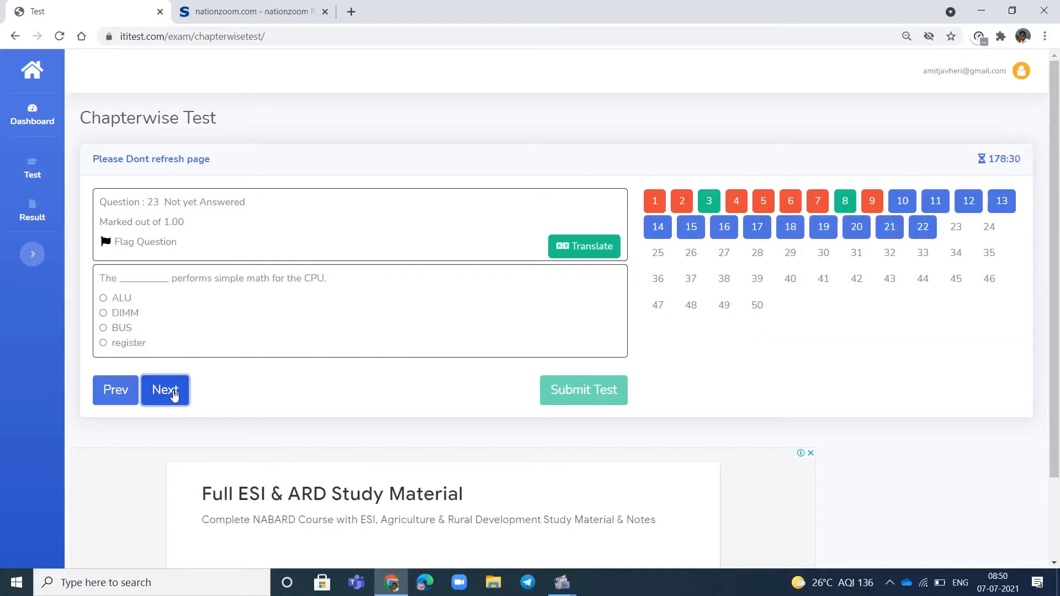
Answer question 23 with register and choose an answer for questions 24 and 25
left_click(133, 345)
left_click(164, 386)
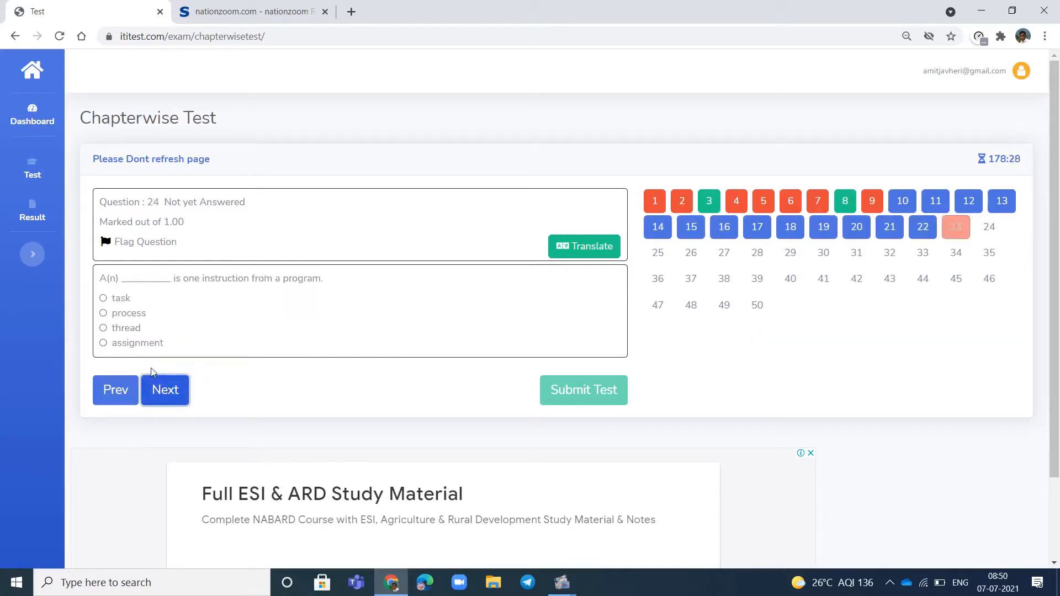
left_click(165, 387)
left_click(135, 343)
left_click(165, 390)
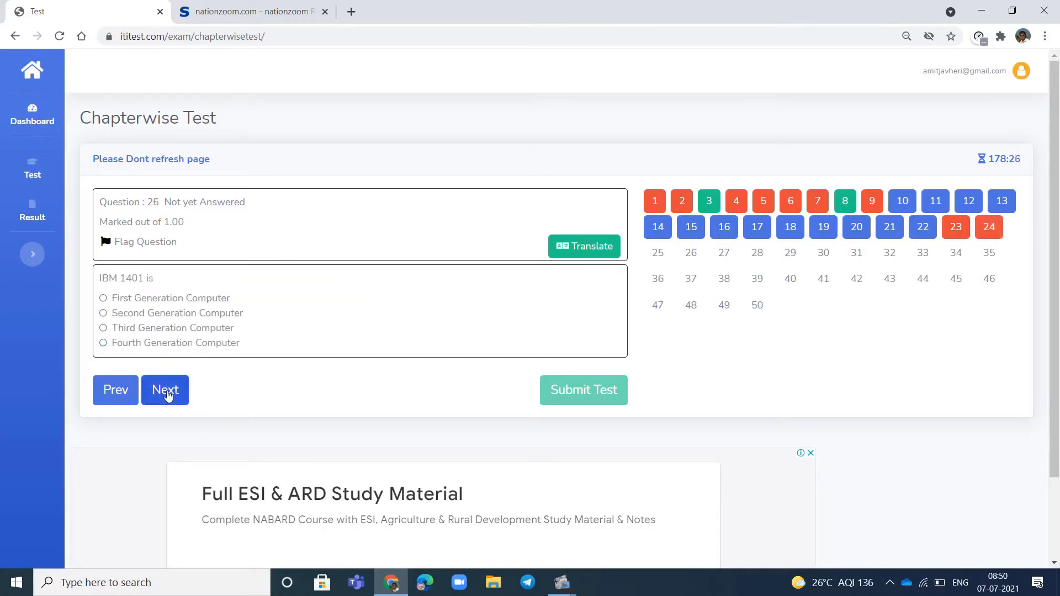
Skip questions 26 through 49 without answering, moving on to the last question, number 50
left_click(171, 400)
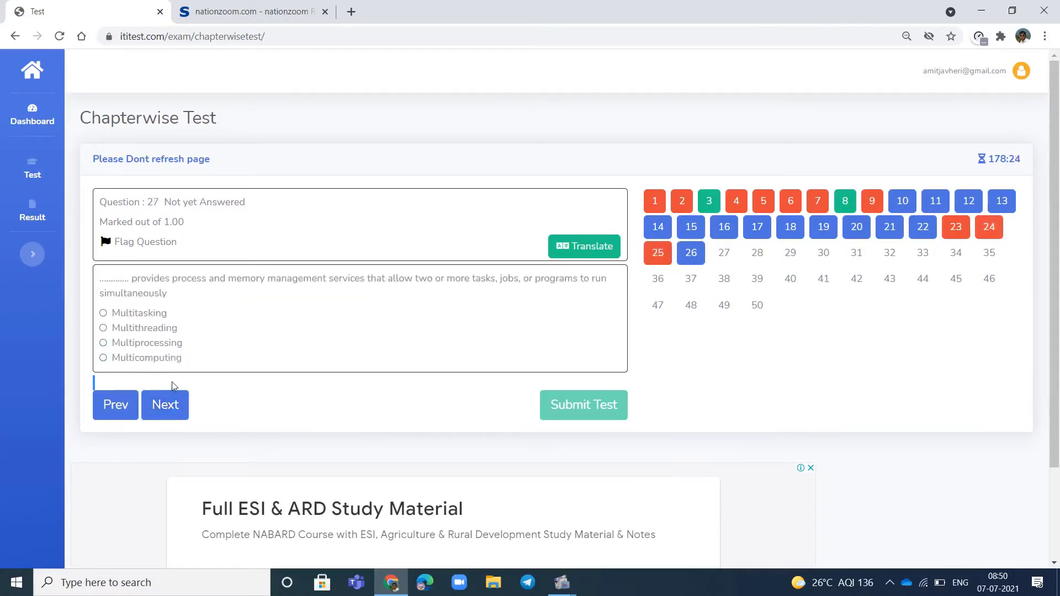
left_click(176, 404)
left_click(178, 403)
left_click(176, 399)
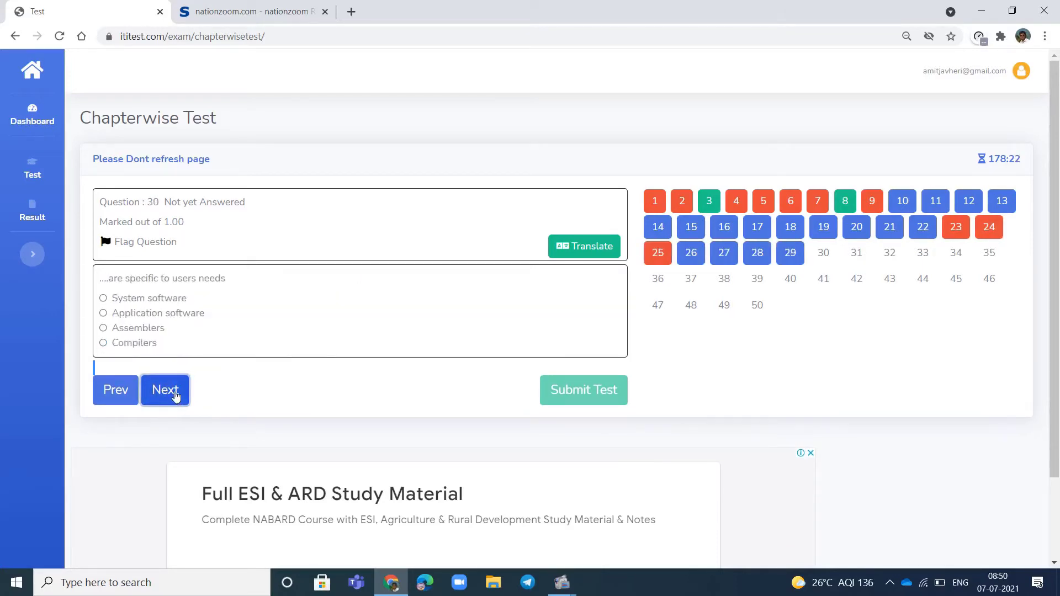
left_click(176, 396)
left_click(175, 396)
left_click(175, 396)
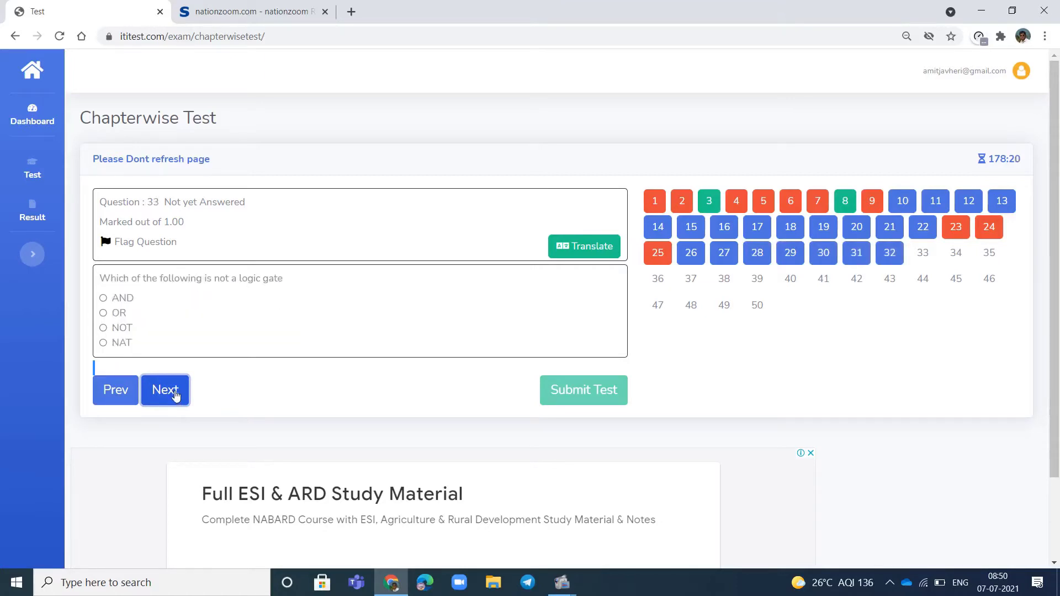
left_click(175, 395)
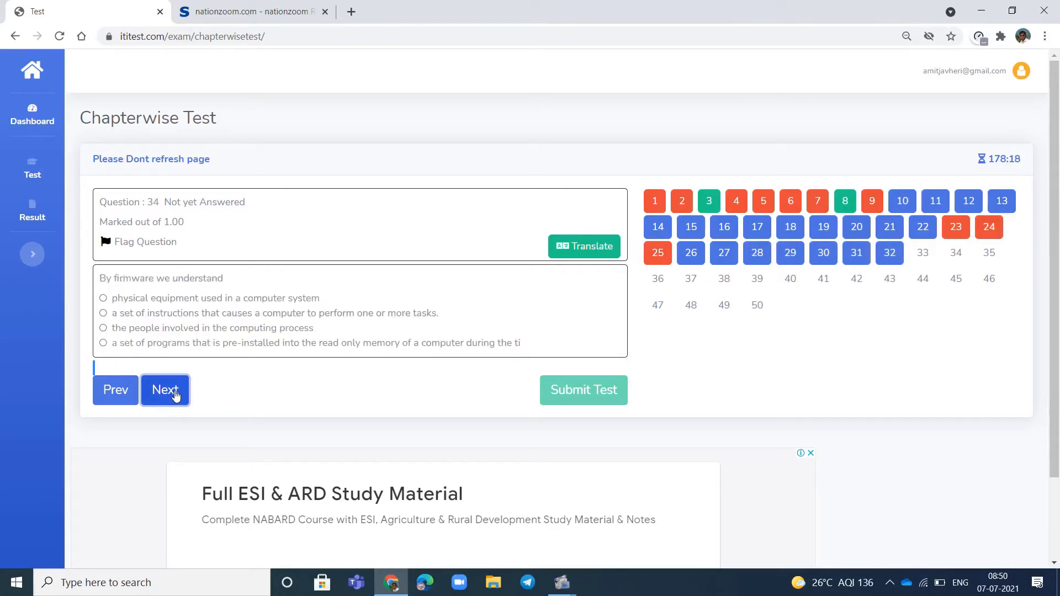
left_click(175, 396)
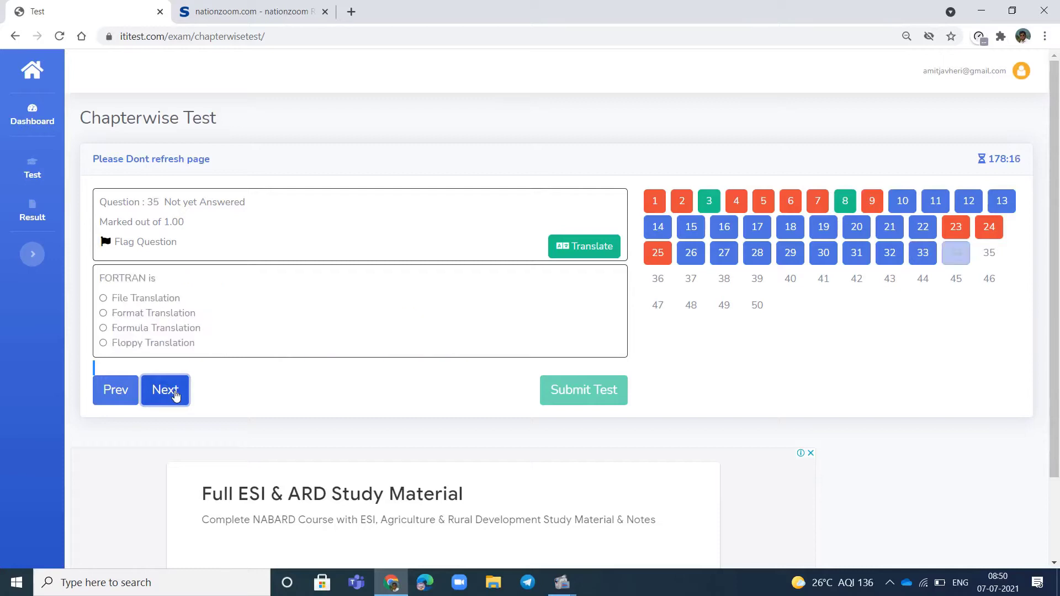
left_click(175, 396)
left_click(175, 396)
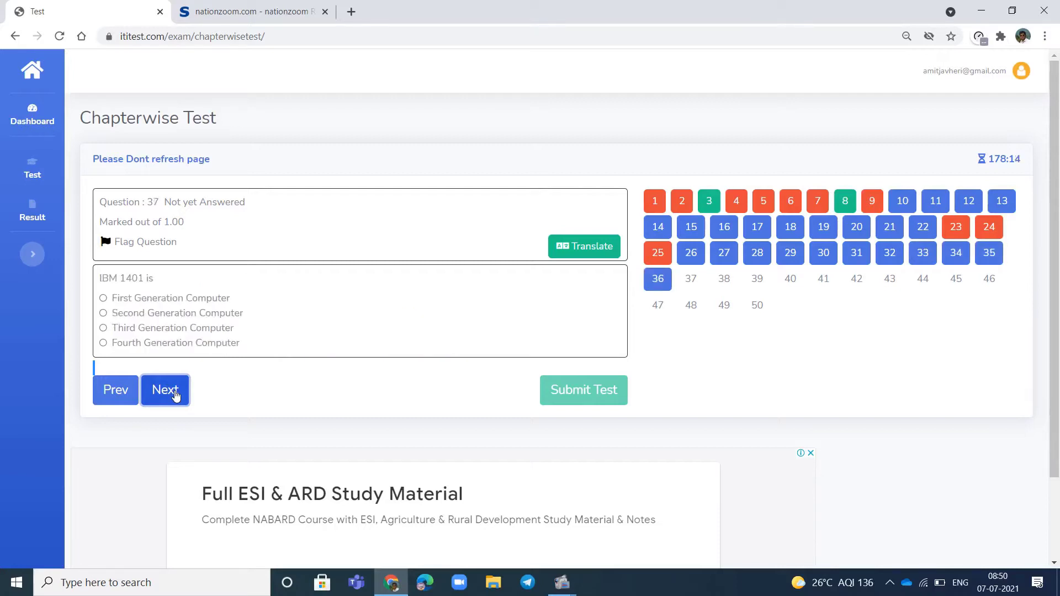
double_click(175, 396)
double_click(175, 395)
left_click(175, 395)
double_click(175, 395)
left_click(175, 395)
left_click(175, 395)
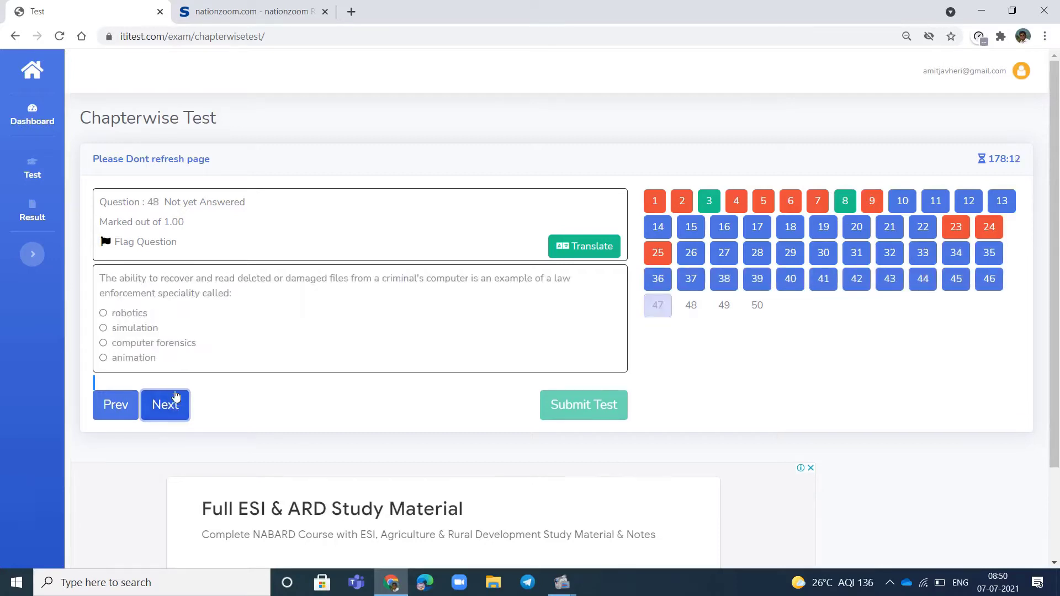
double_click(175, 396)
left_click(175, 395)
left_click(175, 395)
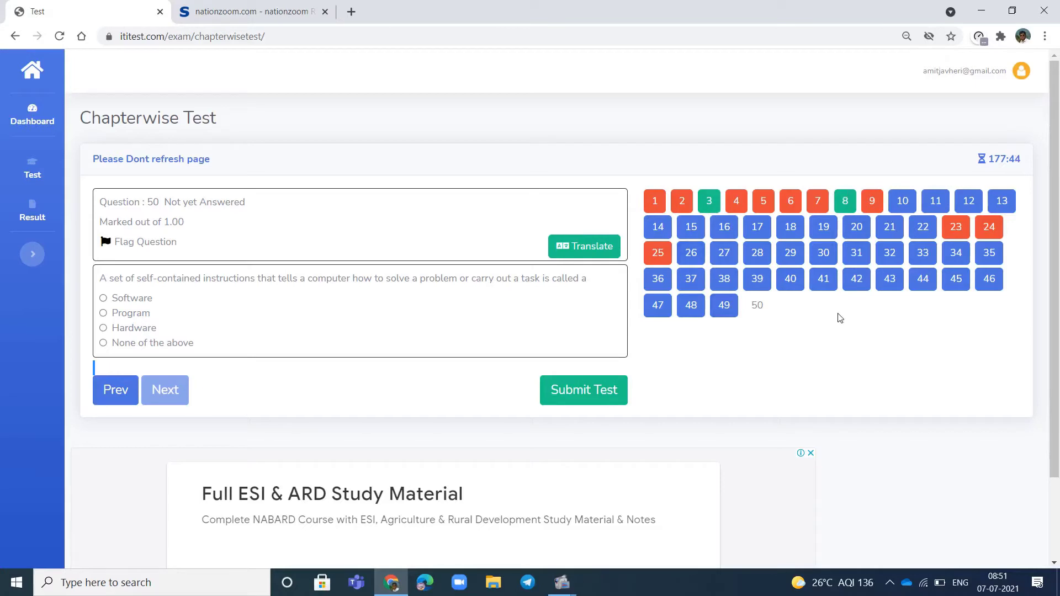
Submit the test despite the unattempted questions and review the detailed answers in the test result
left_click(601, 401)
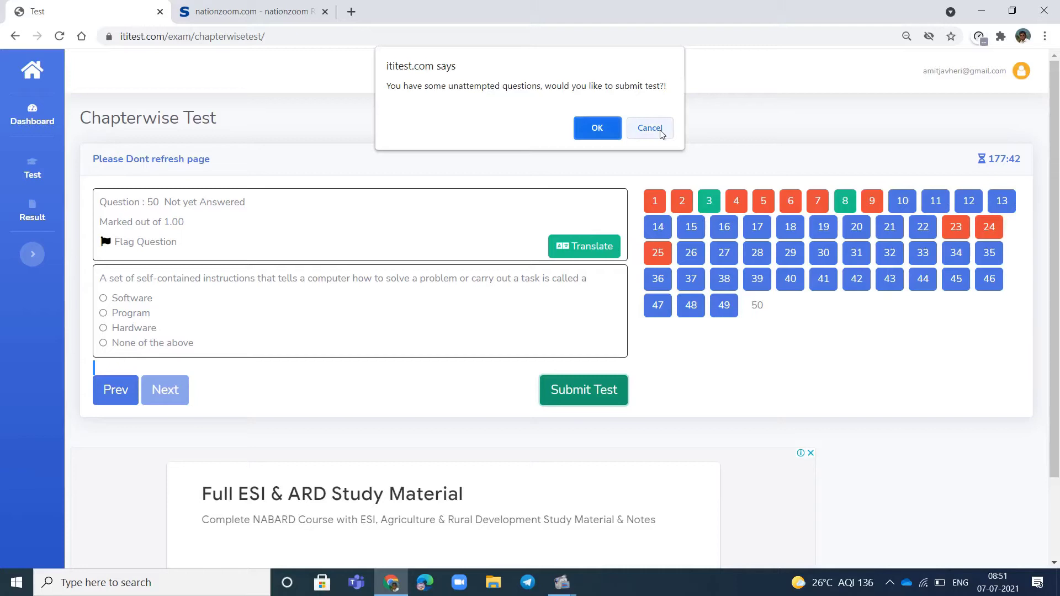
left_click(597, 129)
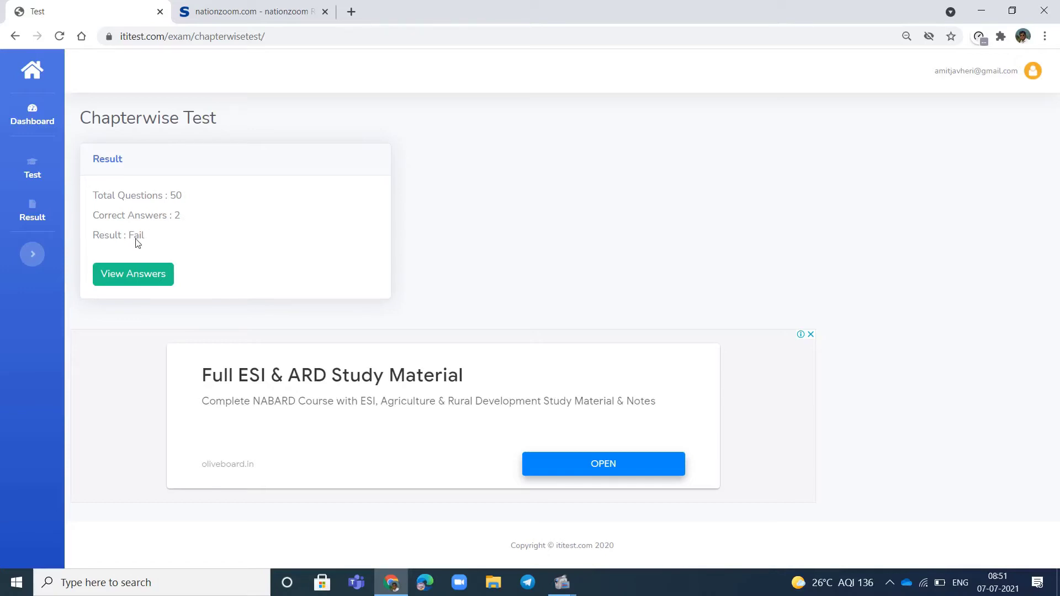
left_click(149, 282)
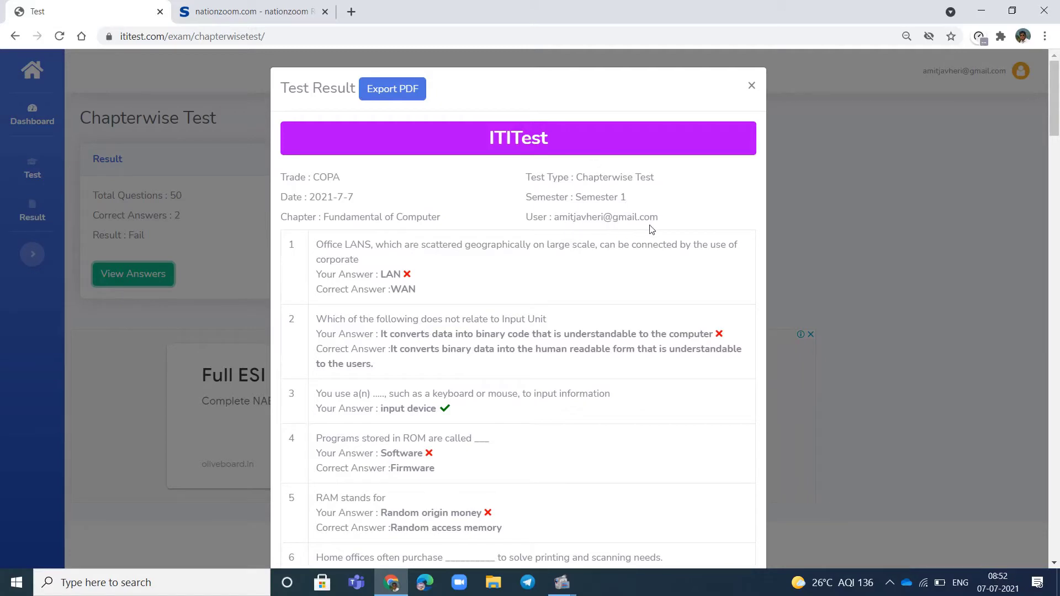
scroll(466, 255, "down", 2)
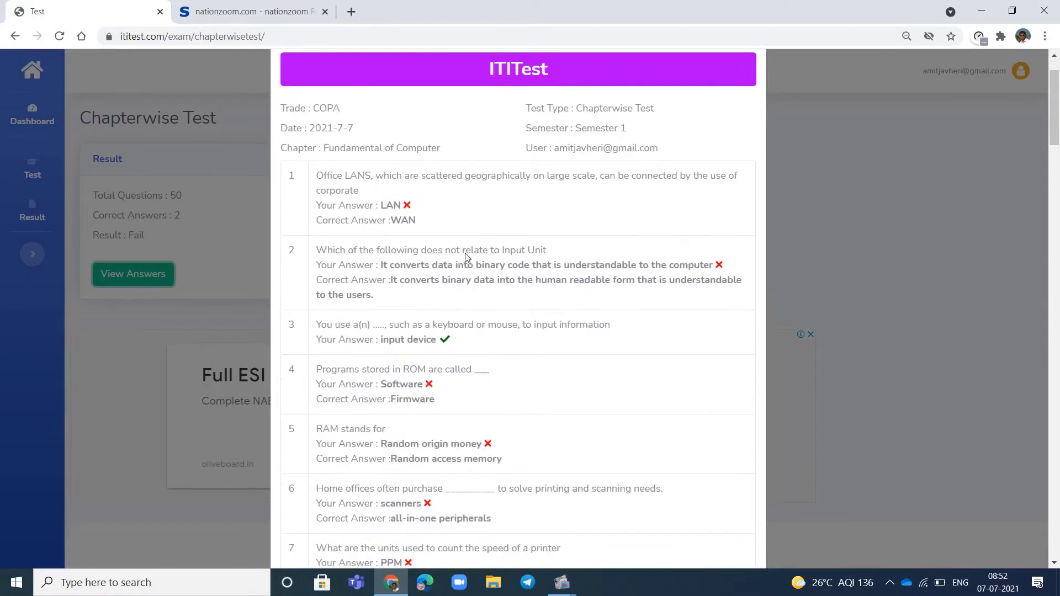
Compare the given answers with the correct answers for the questions in the chapterwise test result
scroll(465, 255, "down", 2)
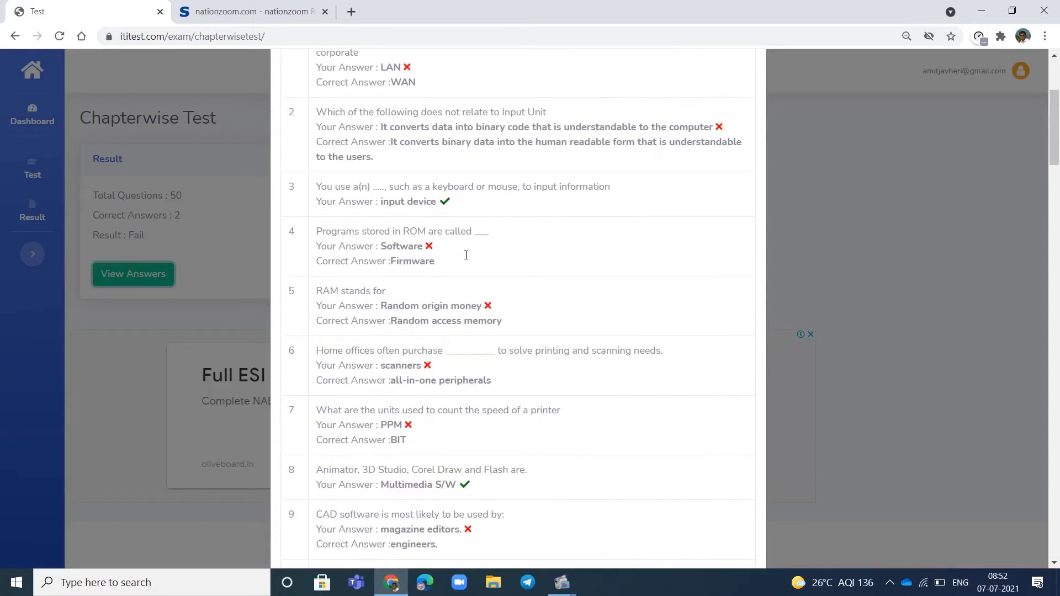
scroll(466, 258, "down", 1)
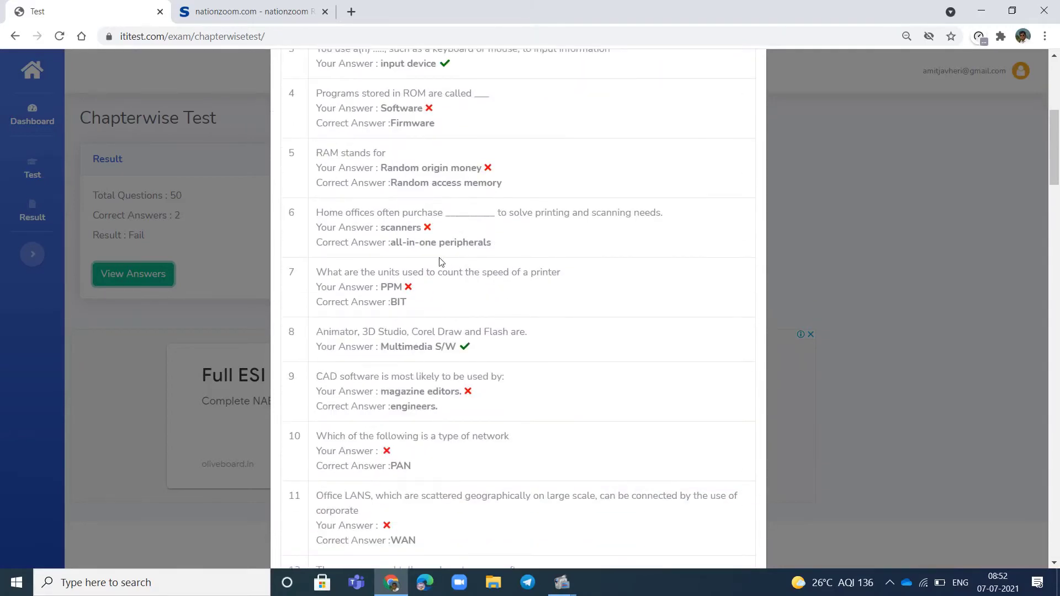
scroll(442, 262, "up", 2)
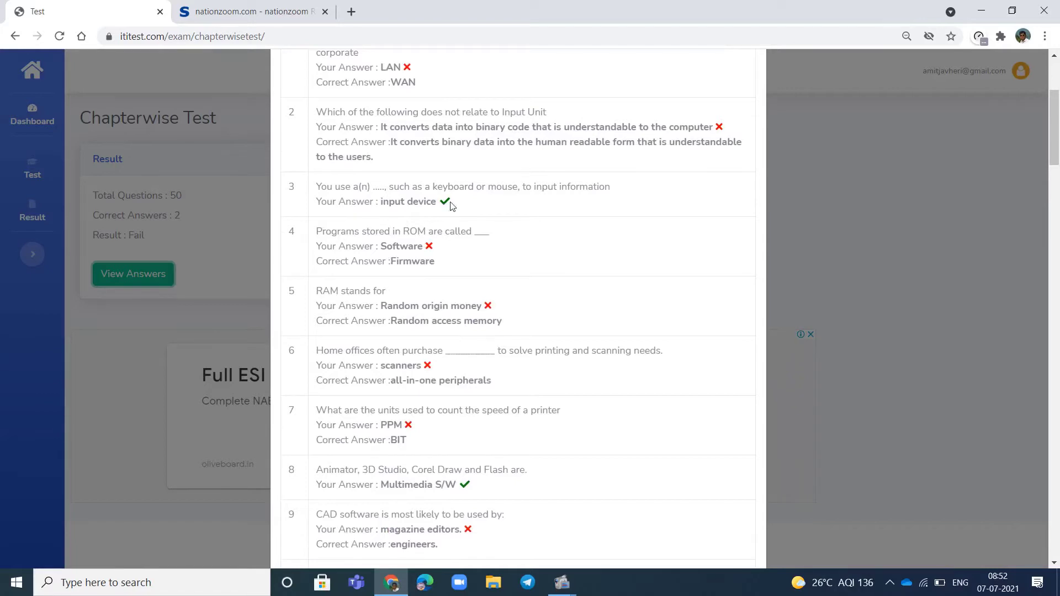
scroll(452, 280, "down", 1)
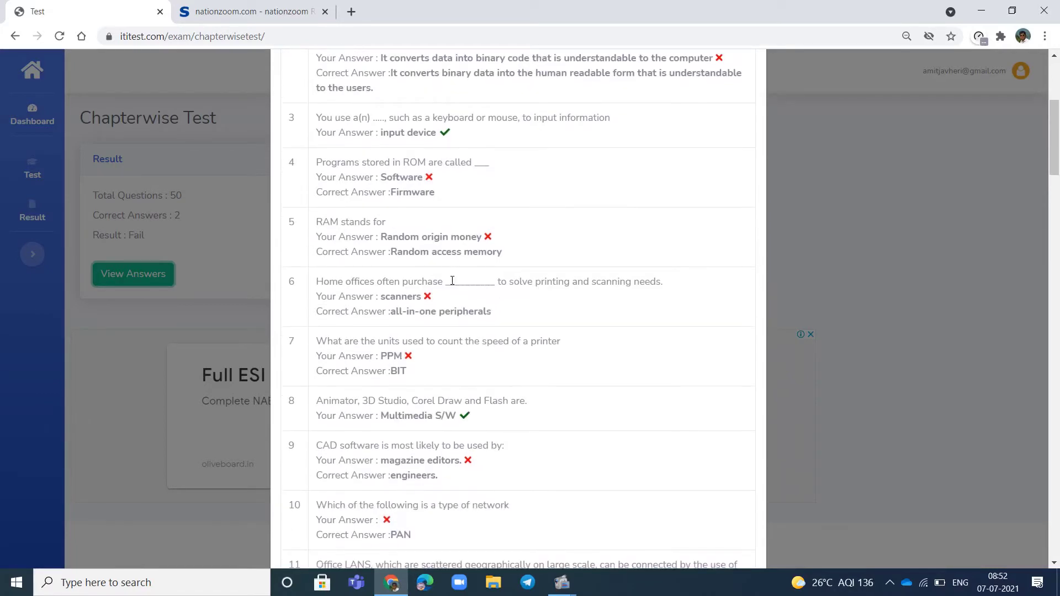
scroll(468, 255, "down", 1)
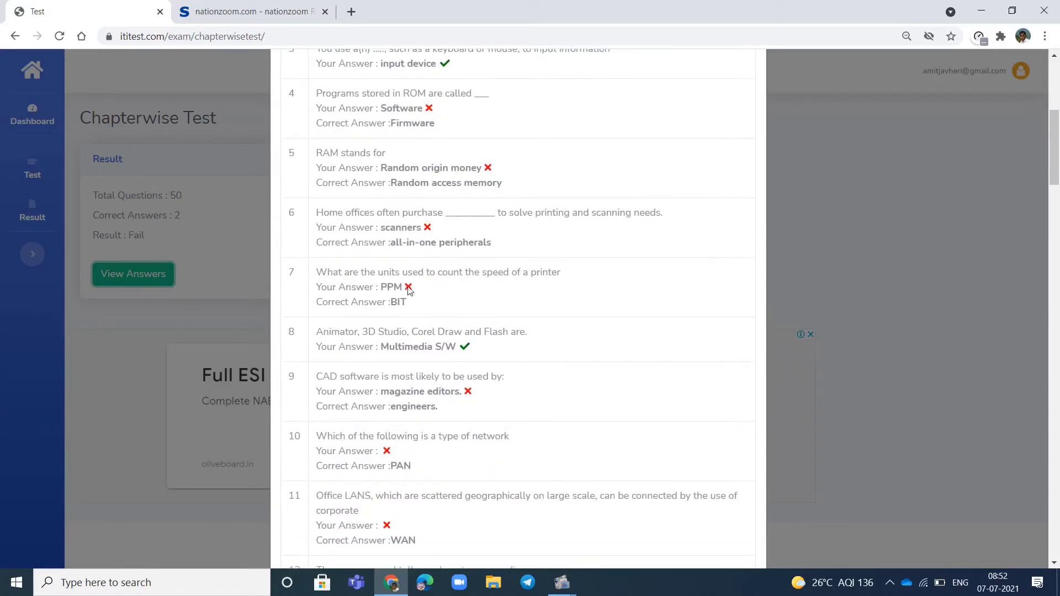
scroll(441, 315, "down", 1)
scroll(440, 315, "down", 8)
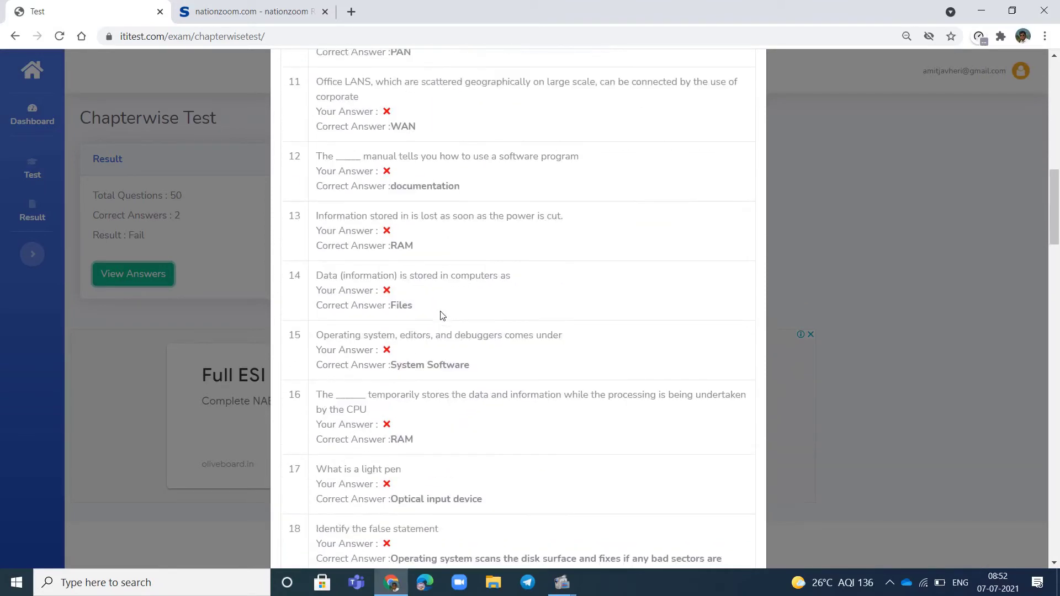
scroll(442, 315, "down", 7)
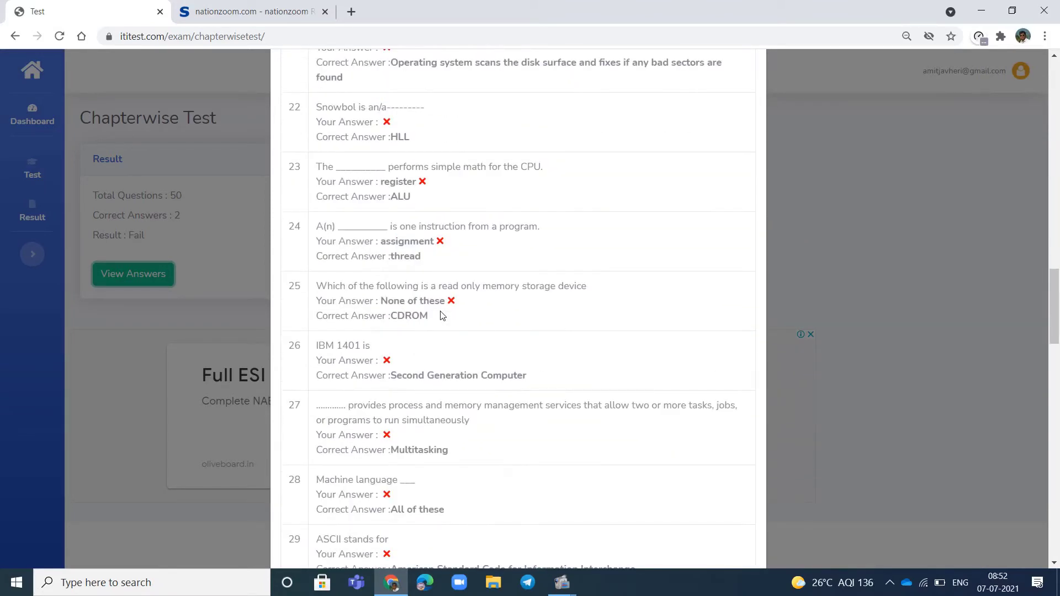
scroll(442, 316, "down", 8)
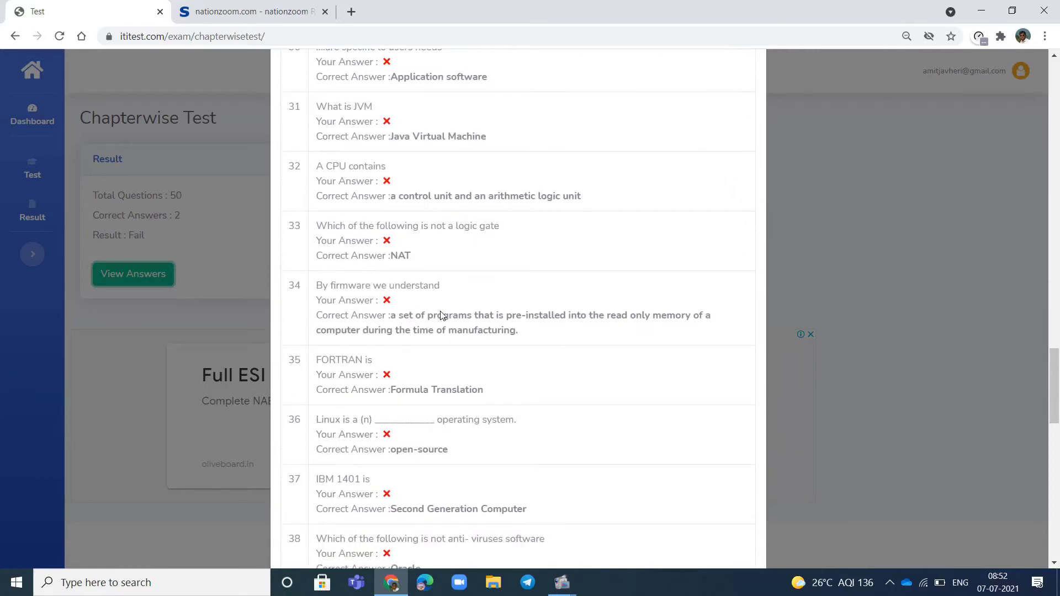
scroll(440, 315, "up", 15)
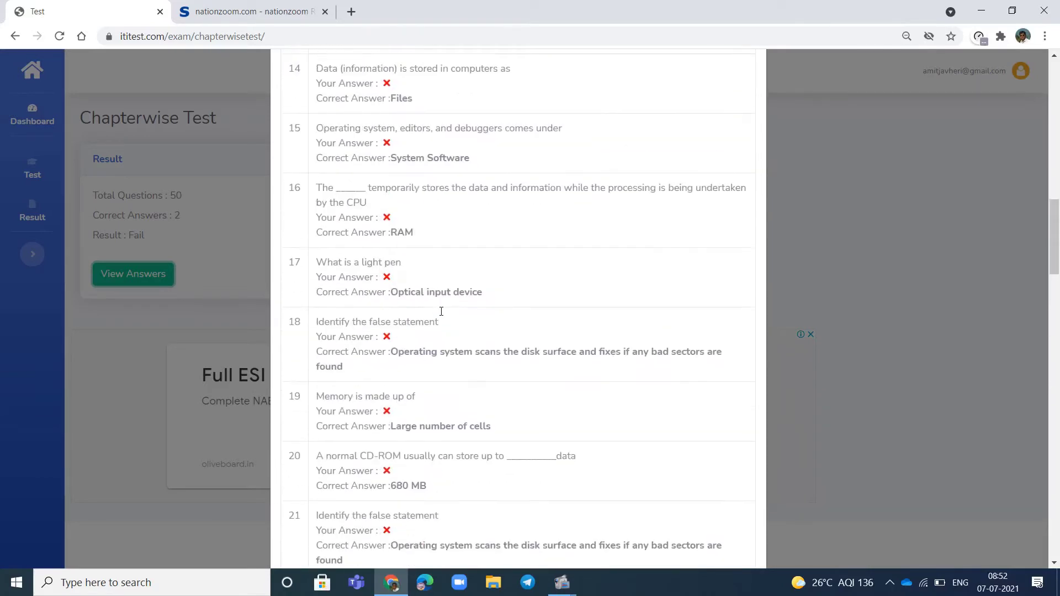
scroll(441, 311, "up", 10)
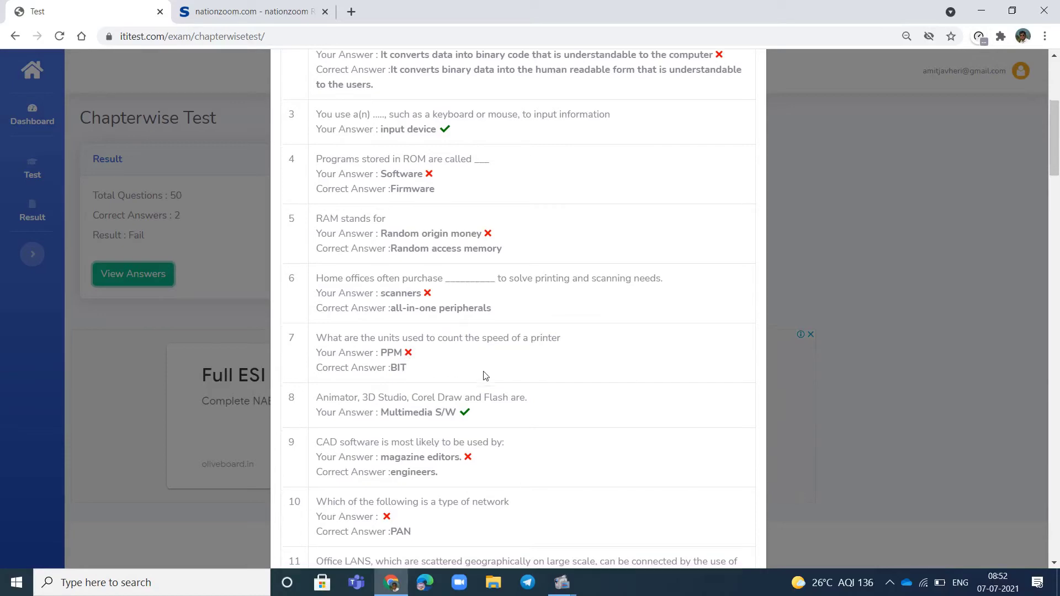
Examine the score summary at the end of the test result
scroll(484, 374, "down", 10)
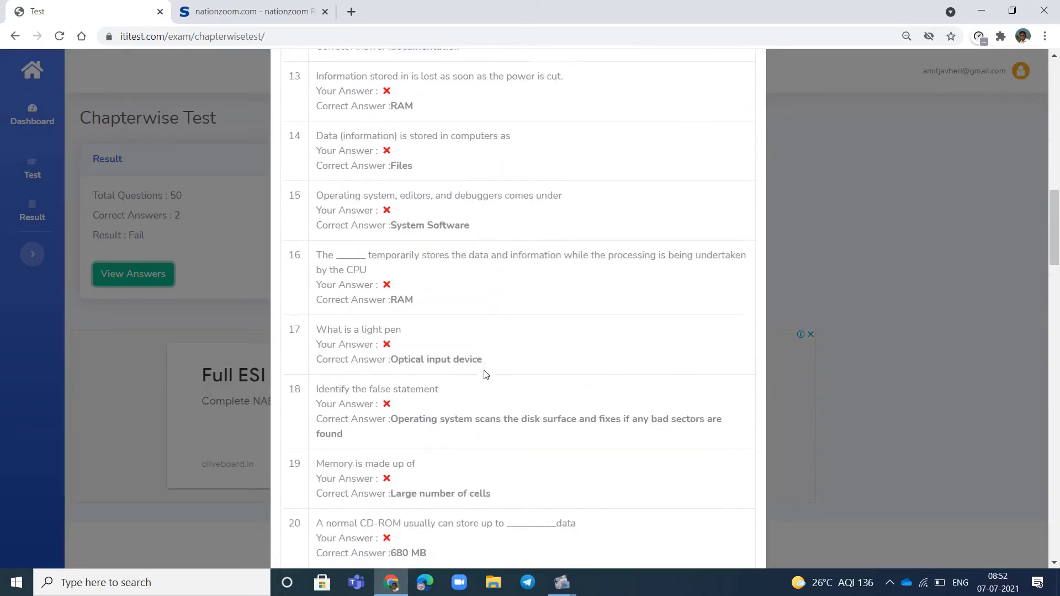
scroll(485, 375, "down", 18)
scroll(485, 375, "down", 16)
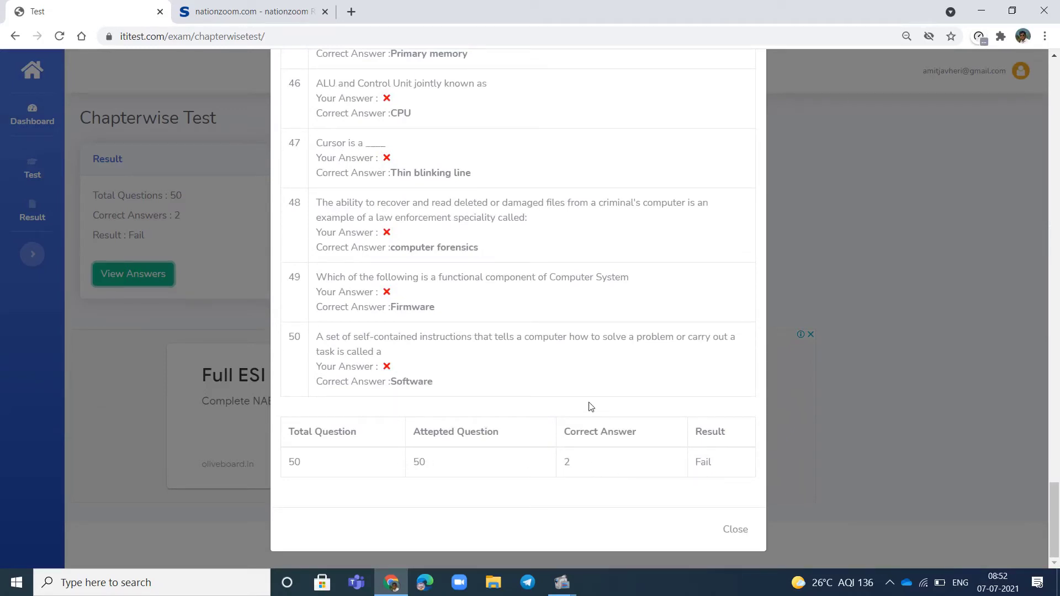
Export the test result as a PDF, with Save as PDF as the print destination
scroll(589, 406, "up", 20)
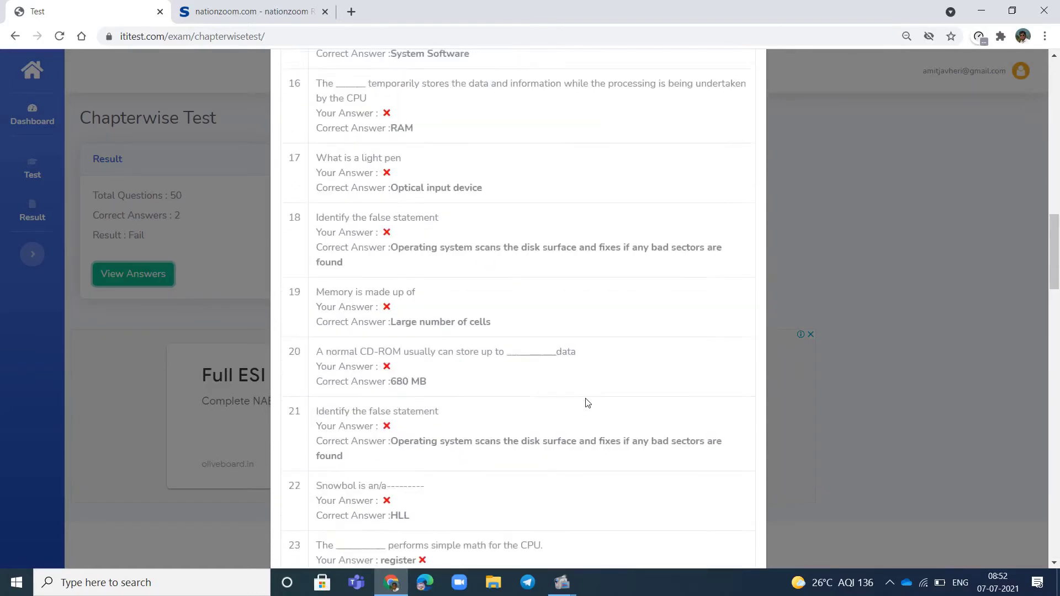
scroll(587, 402, "up", 20)
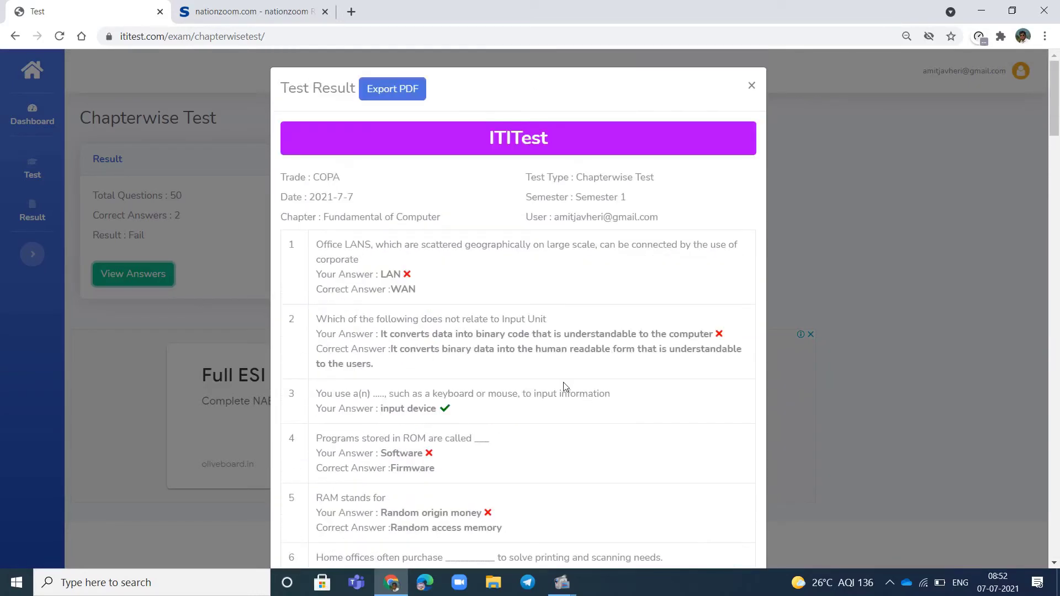
left_click(418, 90)
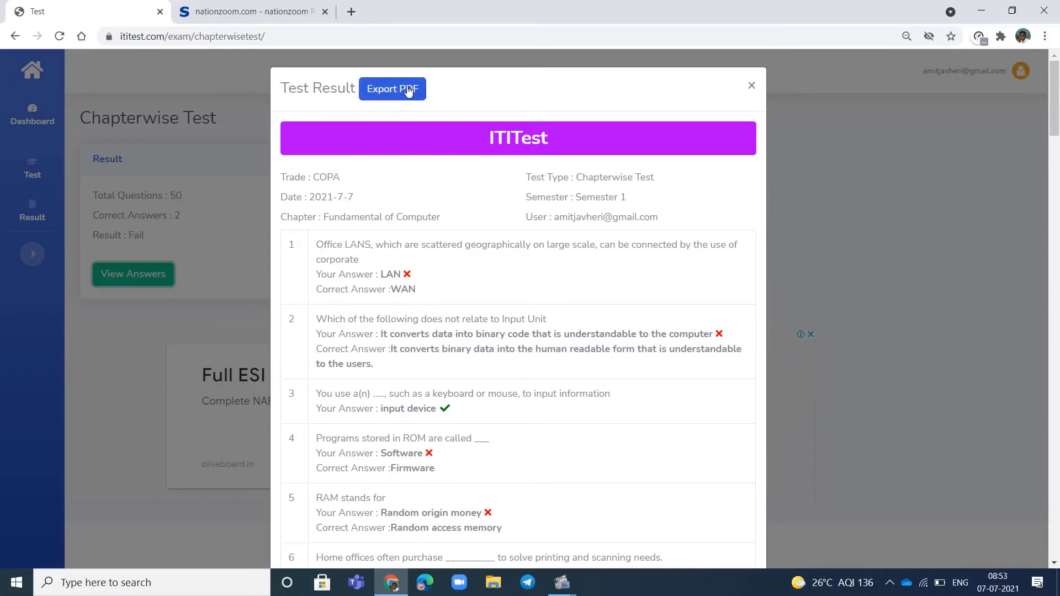
left_click(418, 89)
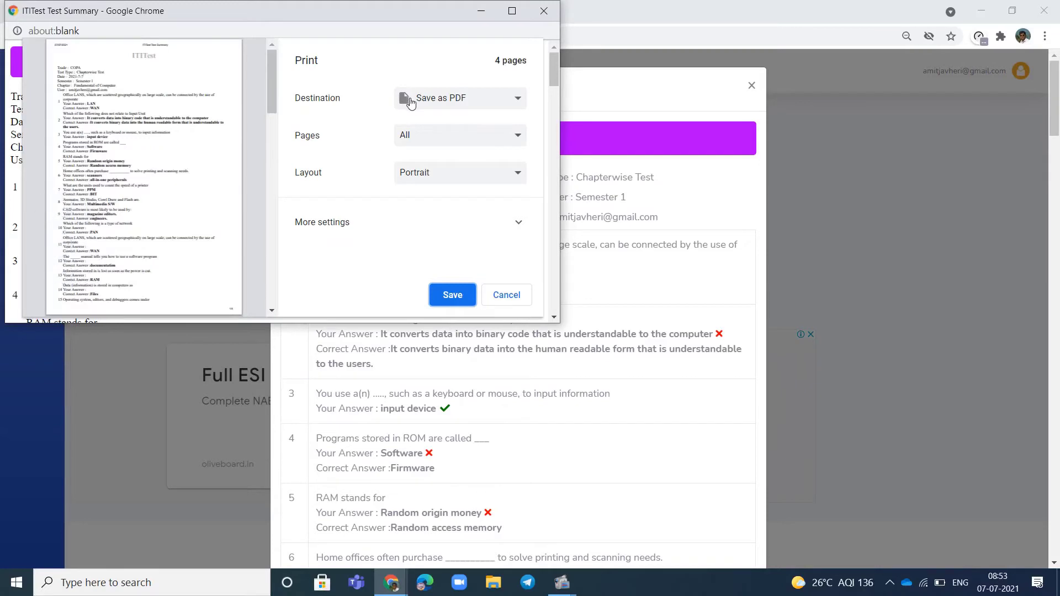
left_click(469, 103)
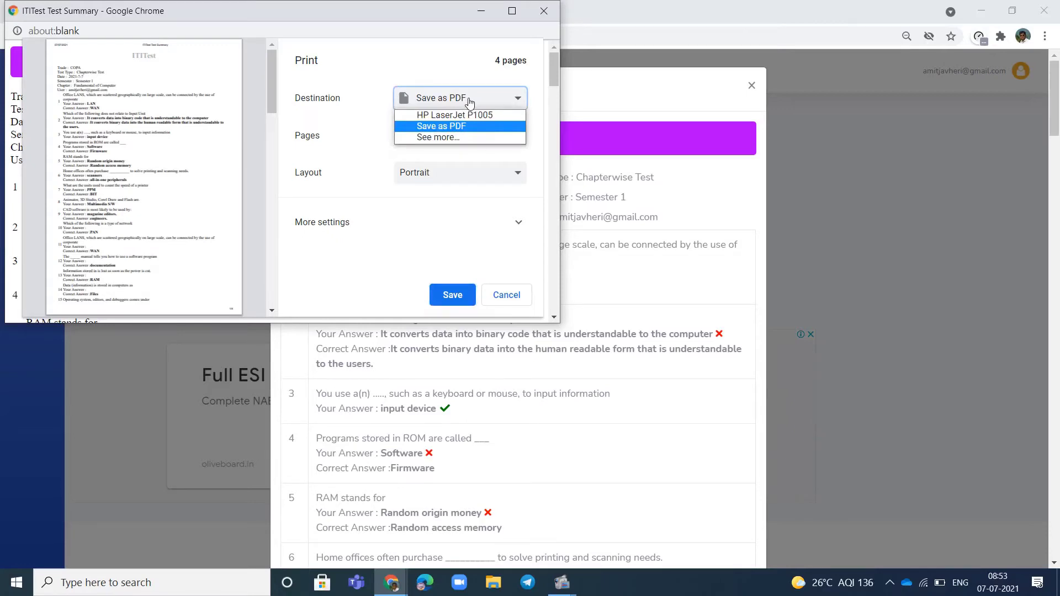
left_click(450, 126)
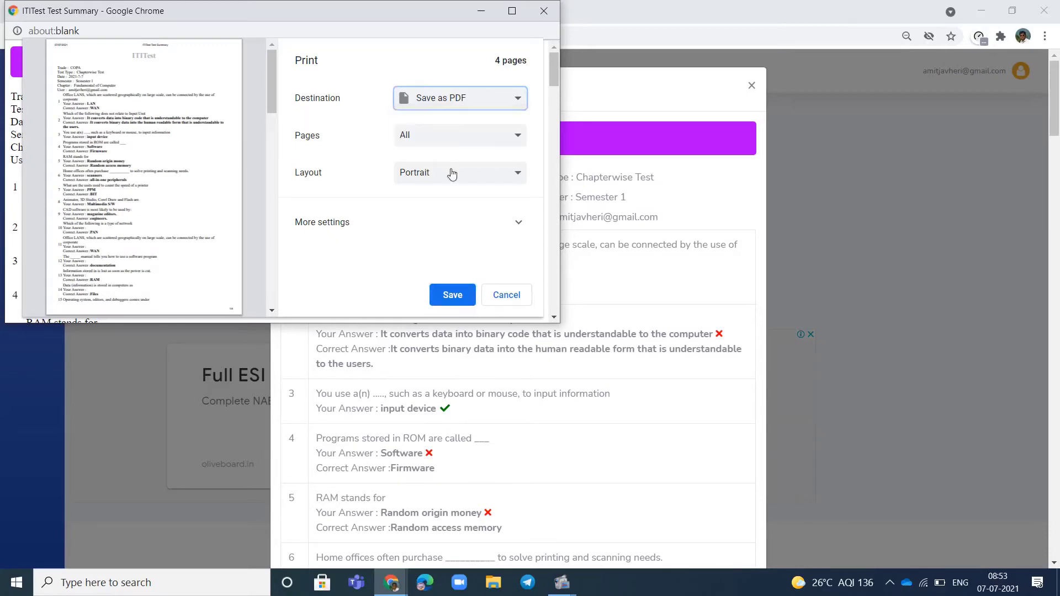
Save the exported PDF as Computer Fundamental in the Allen folder and close the test summary window
left_click(457, 300)
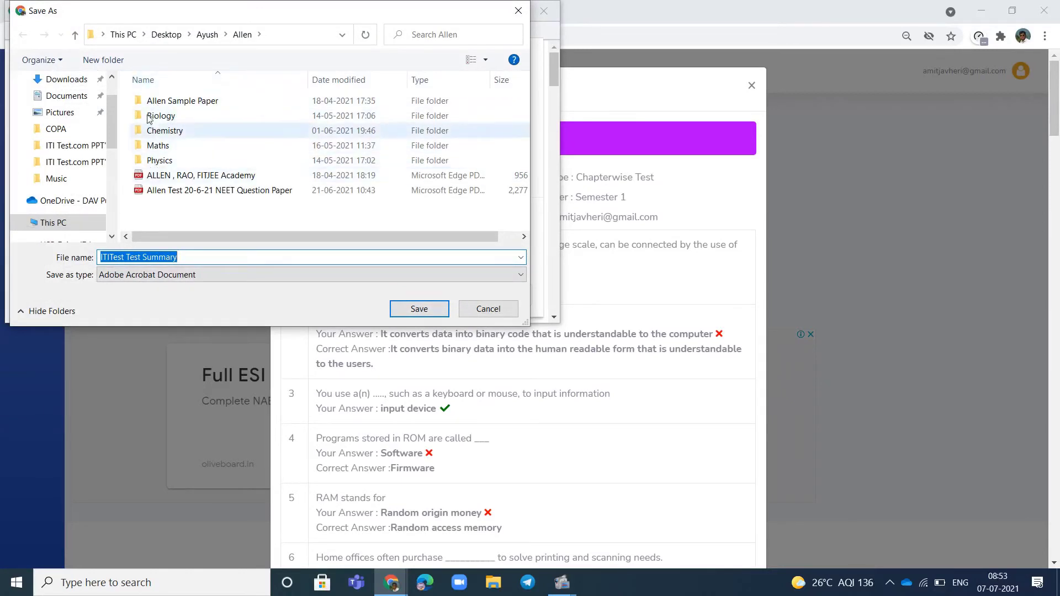
left_click(342, 36)
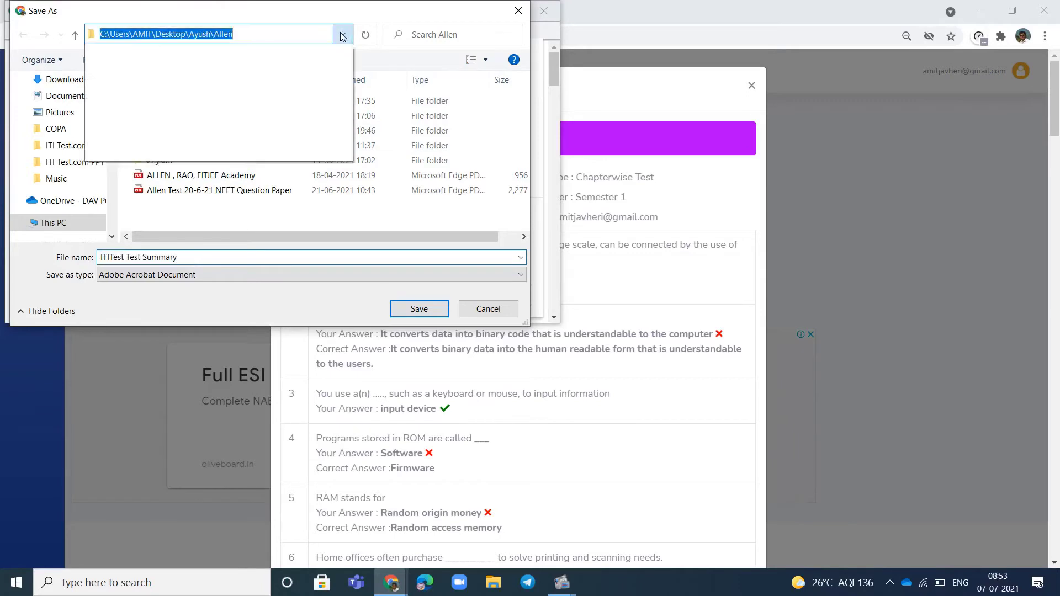
left_click(342, 35)
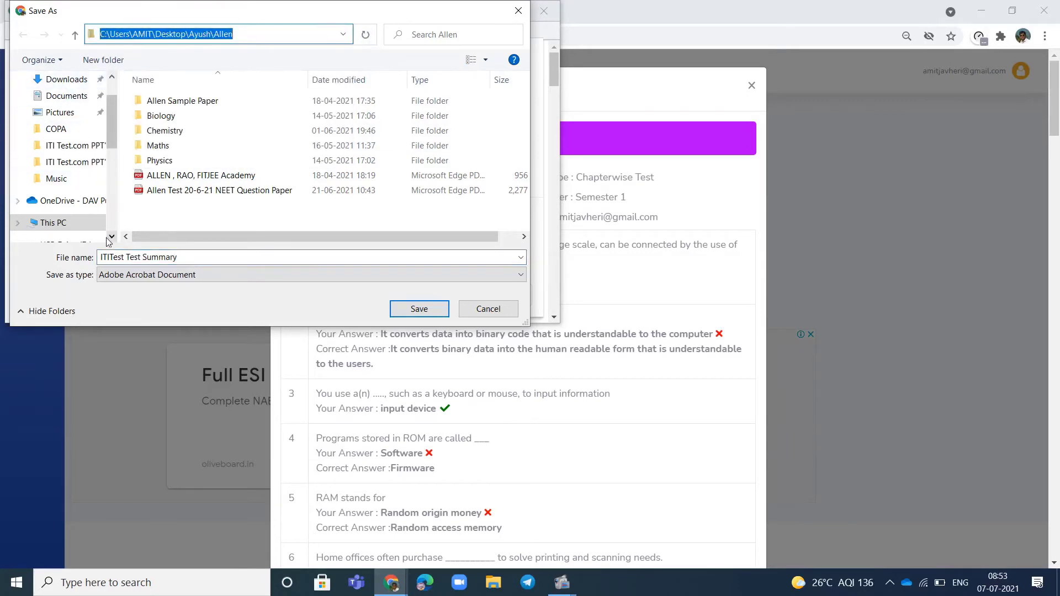
left_click_drag(110, 238, 112, 239)
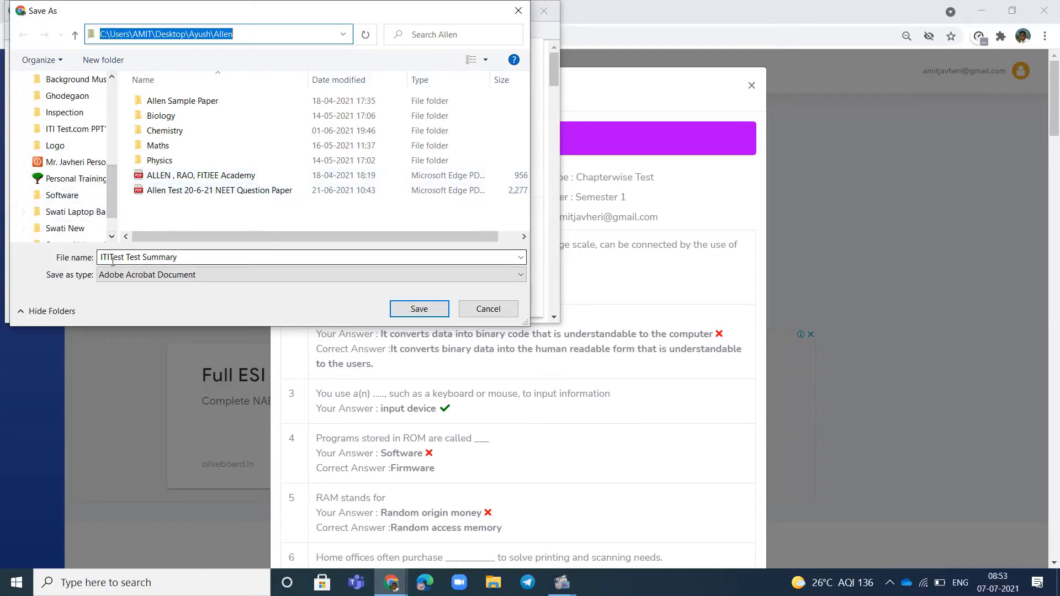
left_click(178, 258)
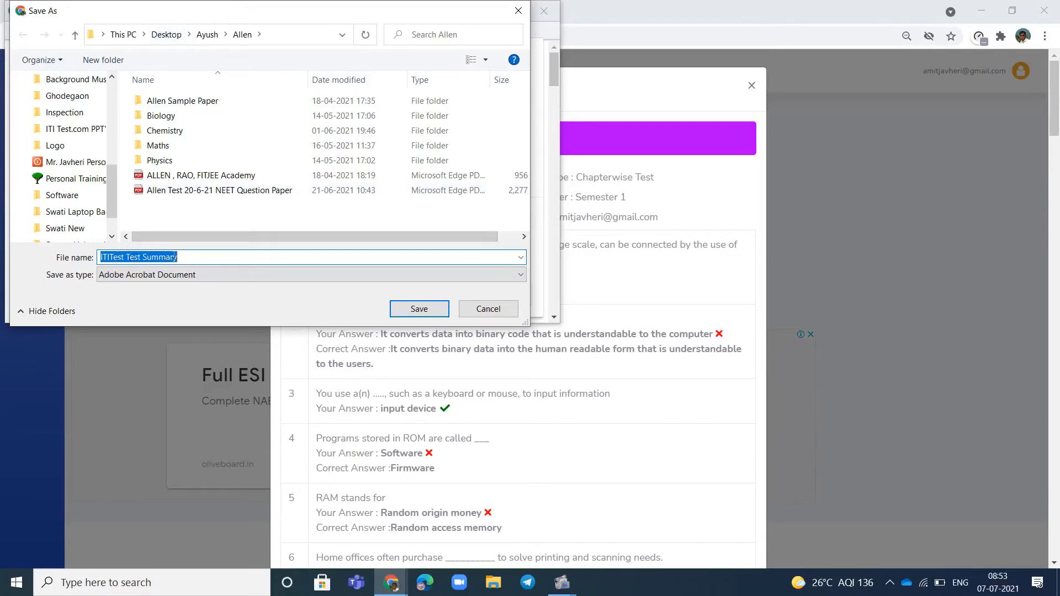
type("Compu")
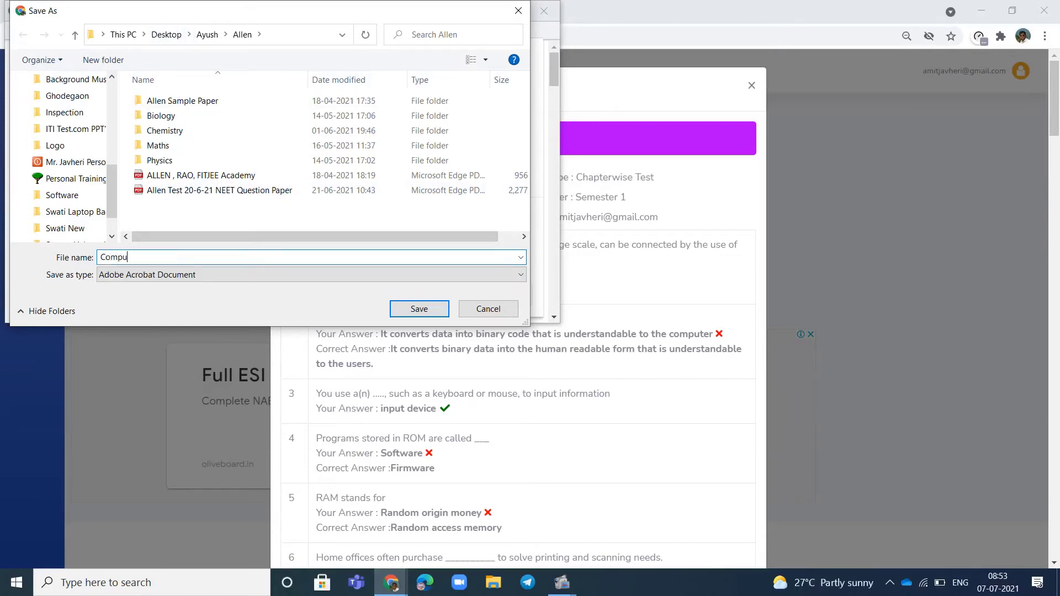
type("ter Fundamental")
left_click(419, 309)
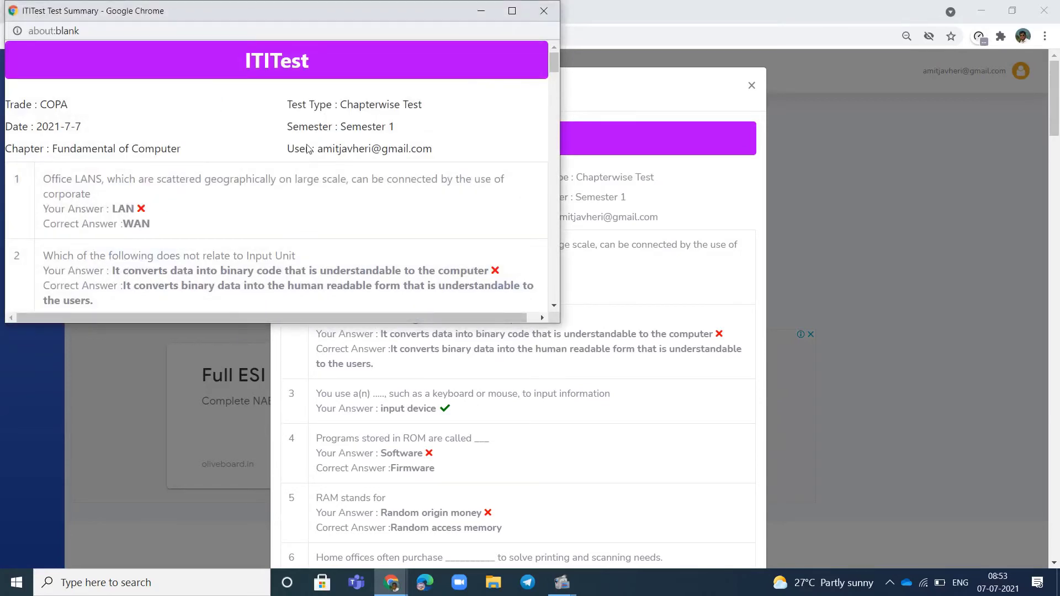
left_click(544, 12)
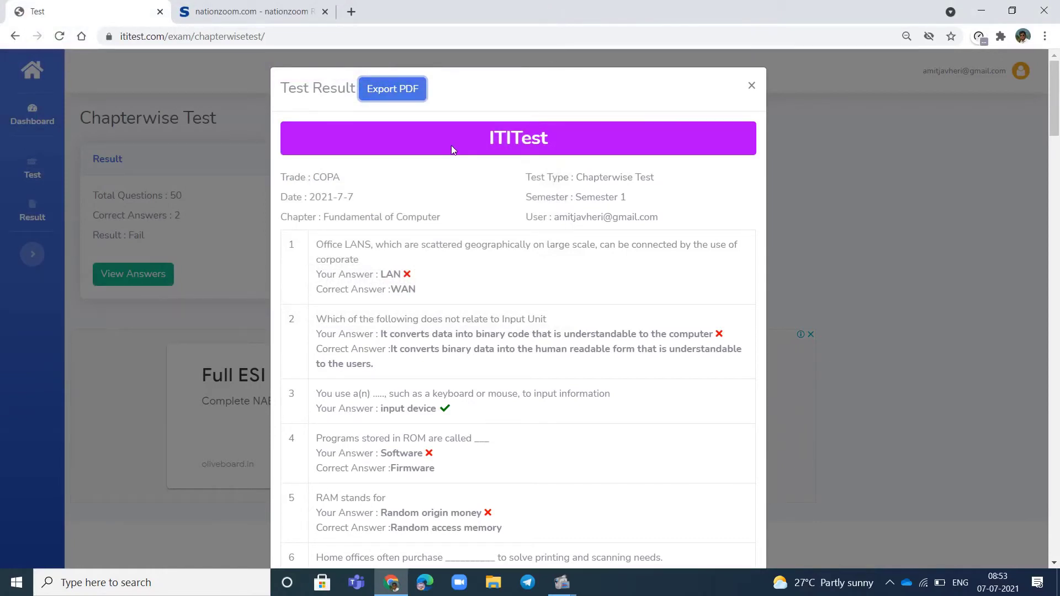
Set the test result export to print on the HP LaserJet P1005, check the layout and page options, and cancel without printing
left_click(401, 91)
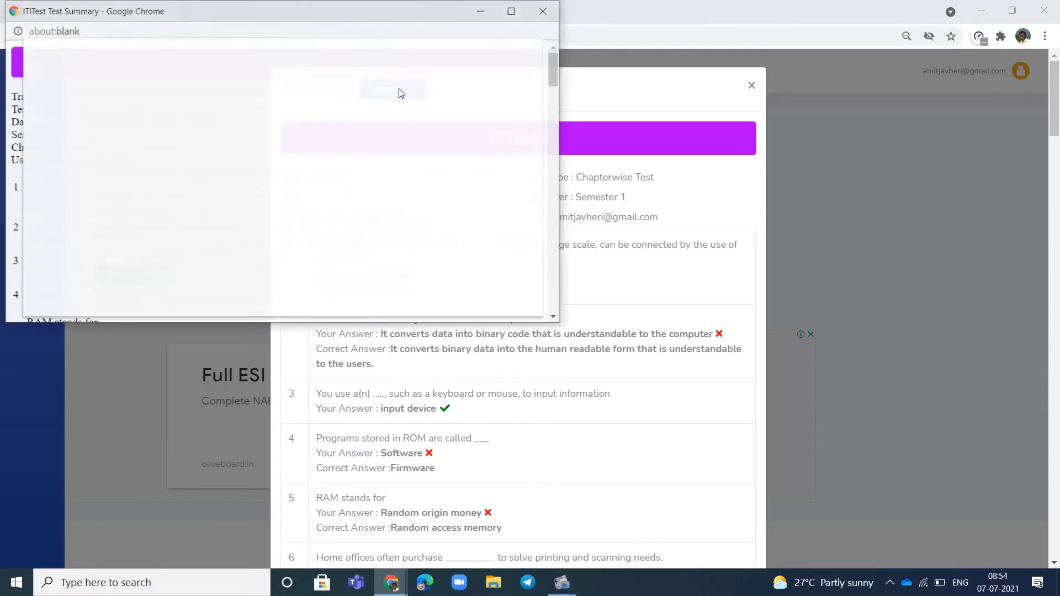
left_click(497, 98)
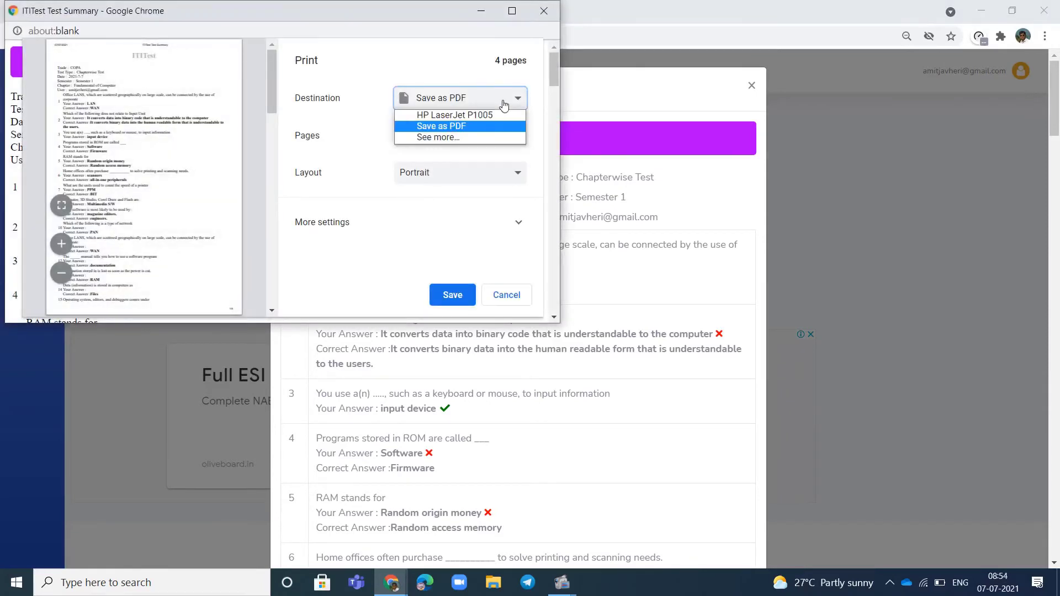
left_click(469, 116)
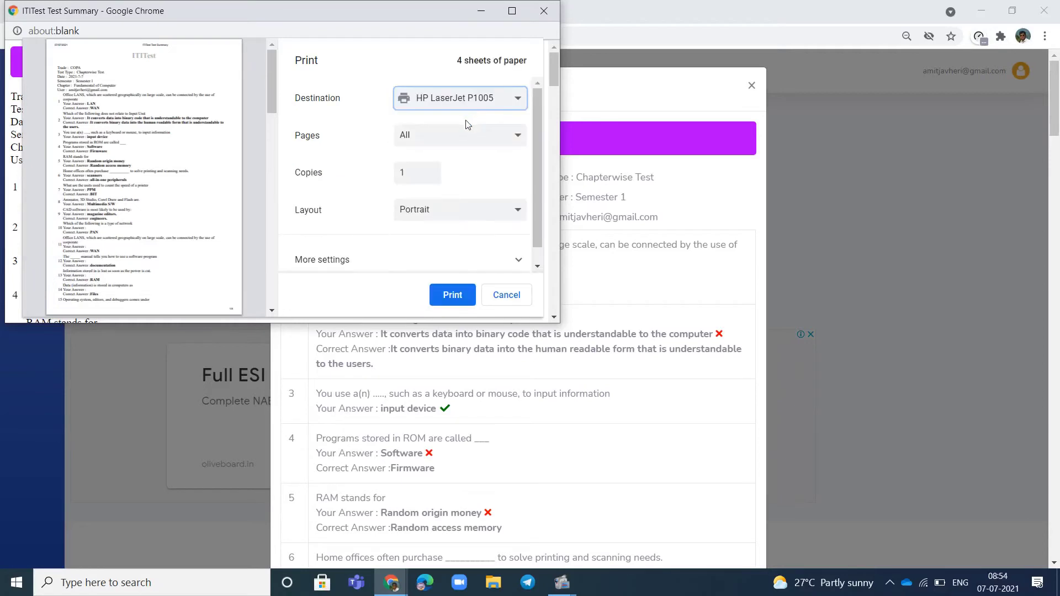
left_click(476, 213)
left_click(477, 215)
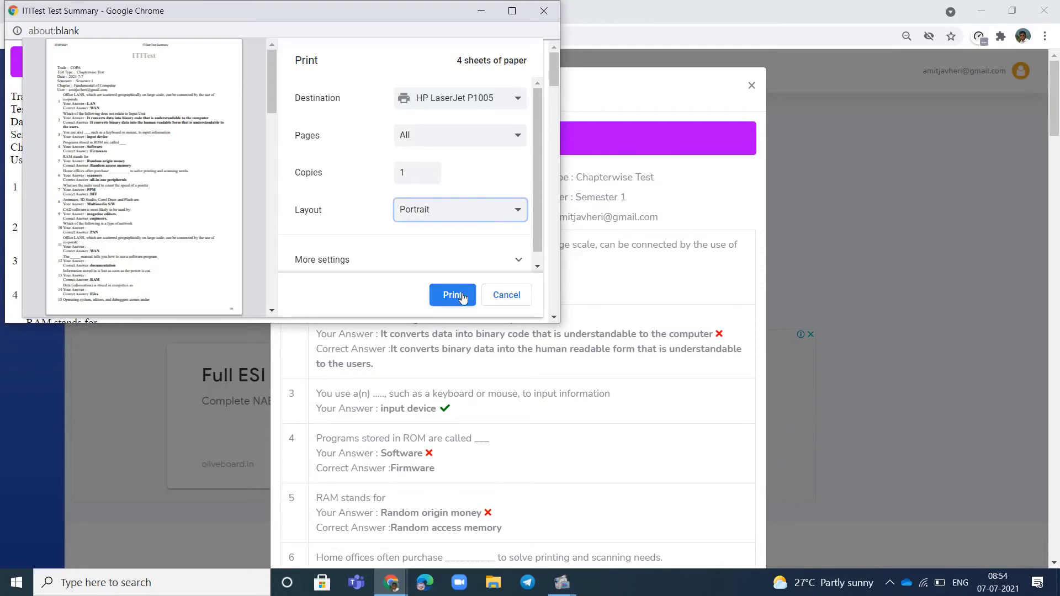
left_click(488, 141)
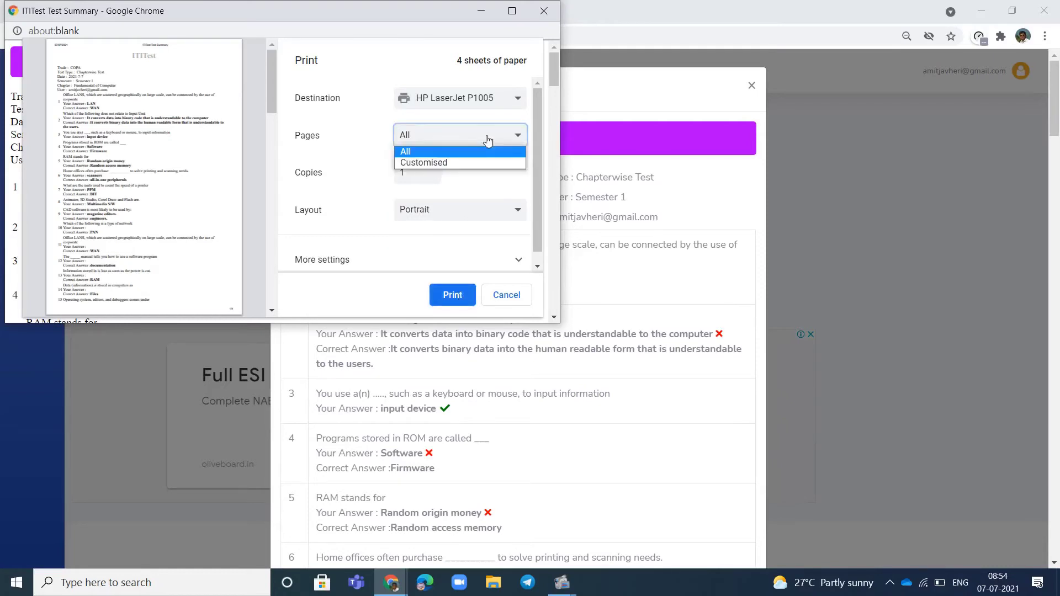
left_click(489, 139)
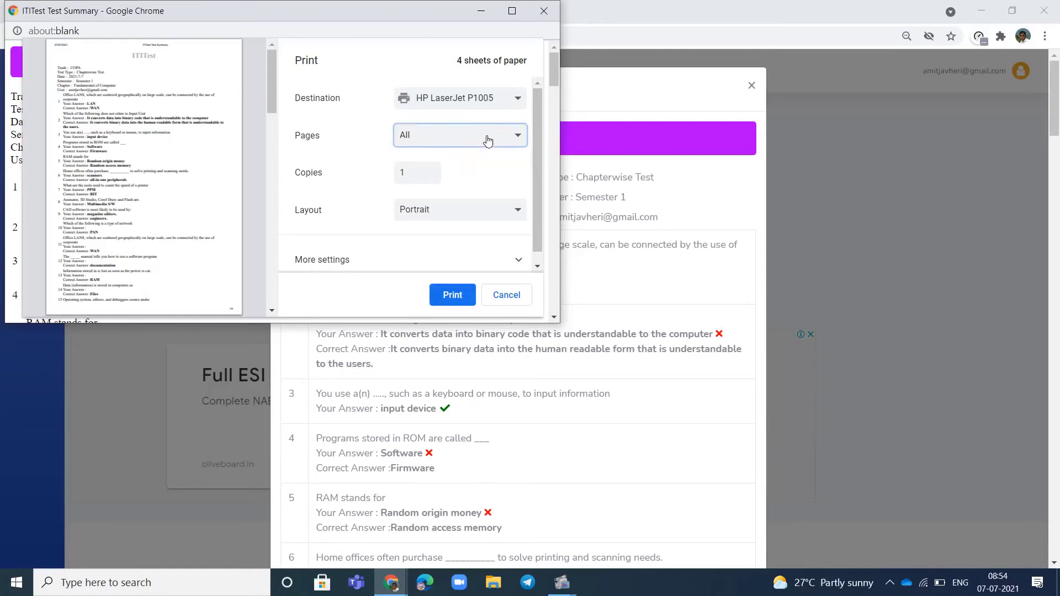
left_click(506, 294)
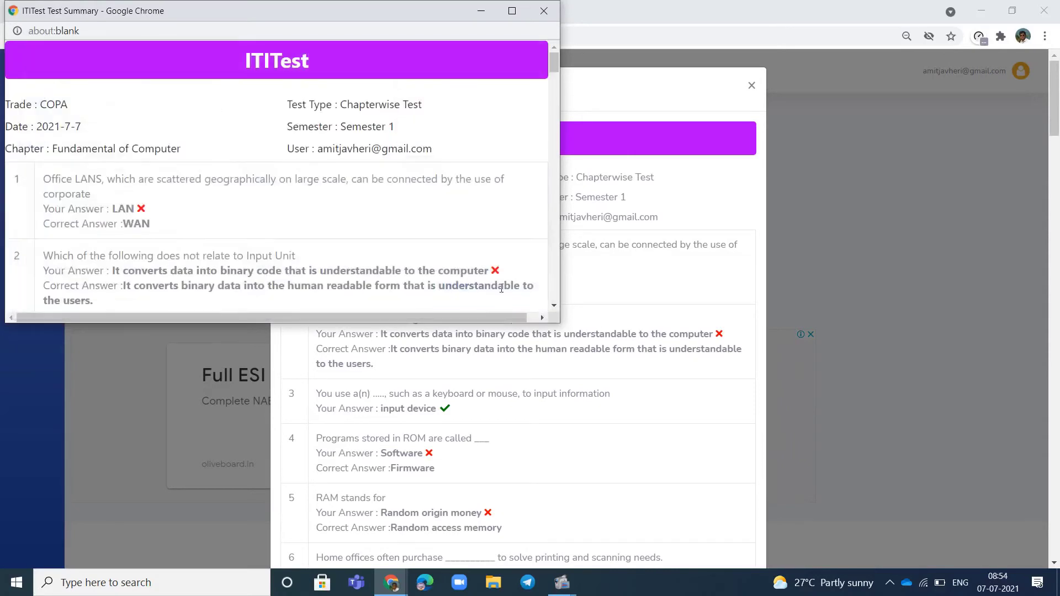
left_click(550, 12)
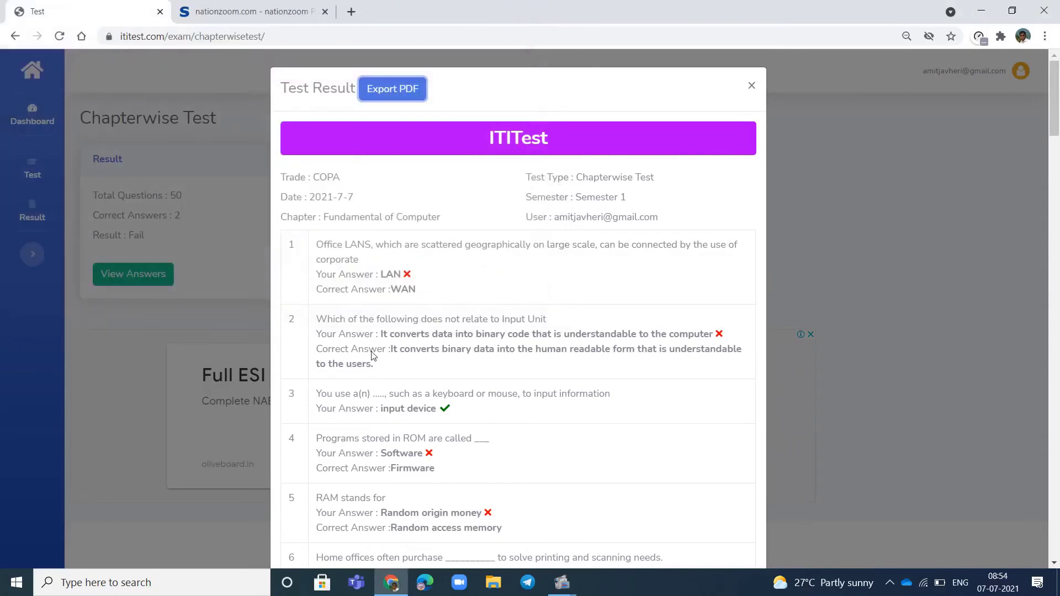
Review the listed answers through question 50 and the score summary in the test result, and close the result
scroll(530, 278, "down", 4)
scroll(529, 283, "down", 20)
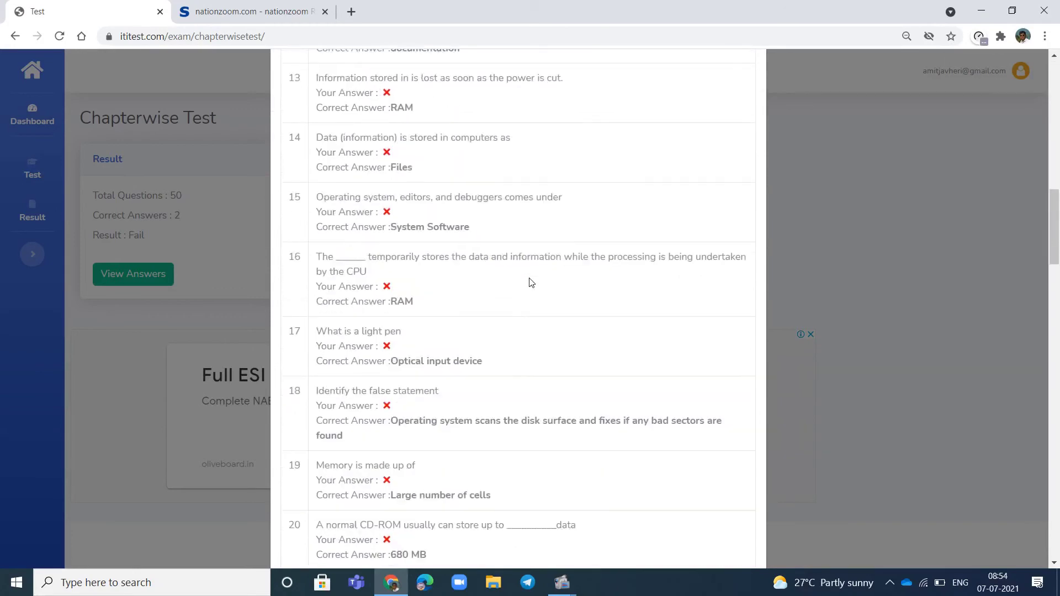
scroll(531, 285, "up", 7)
scroll(531, 285, "up", 3)
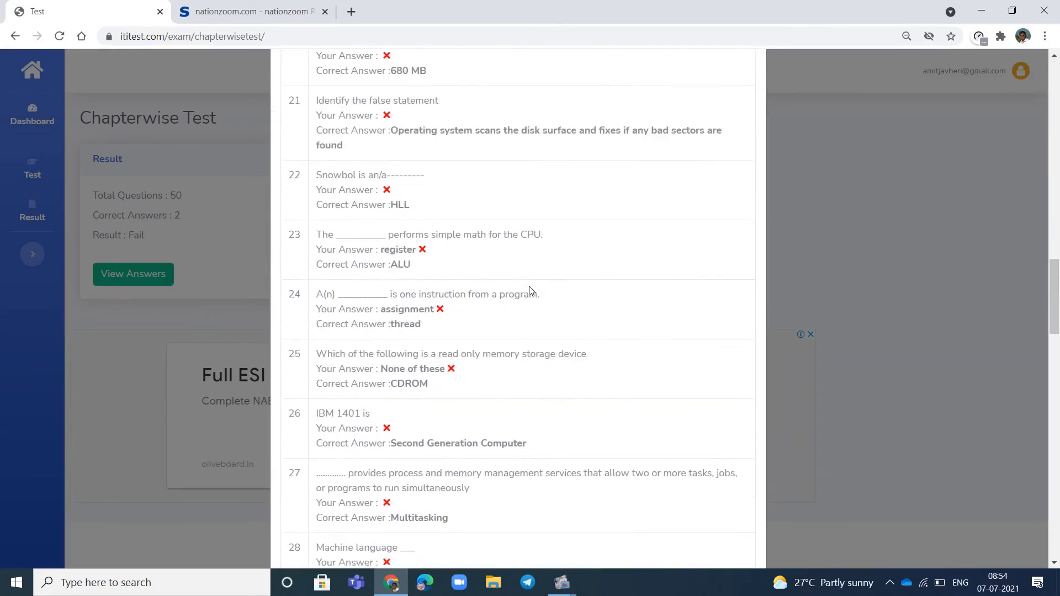
scroll(530, 293, "down", 20)
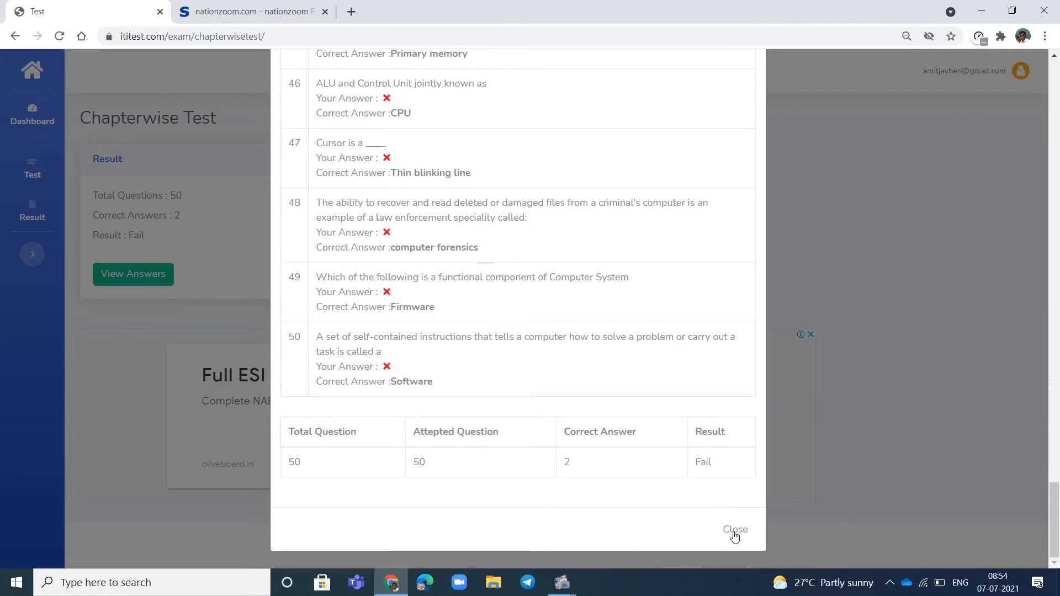
left_click(735, 531)
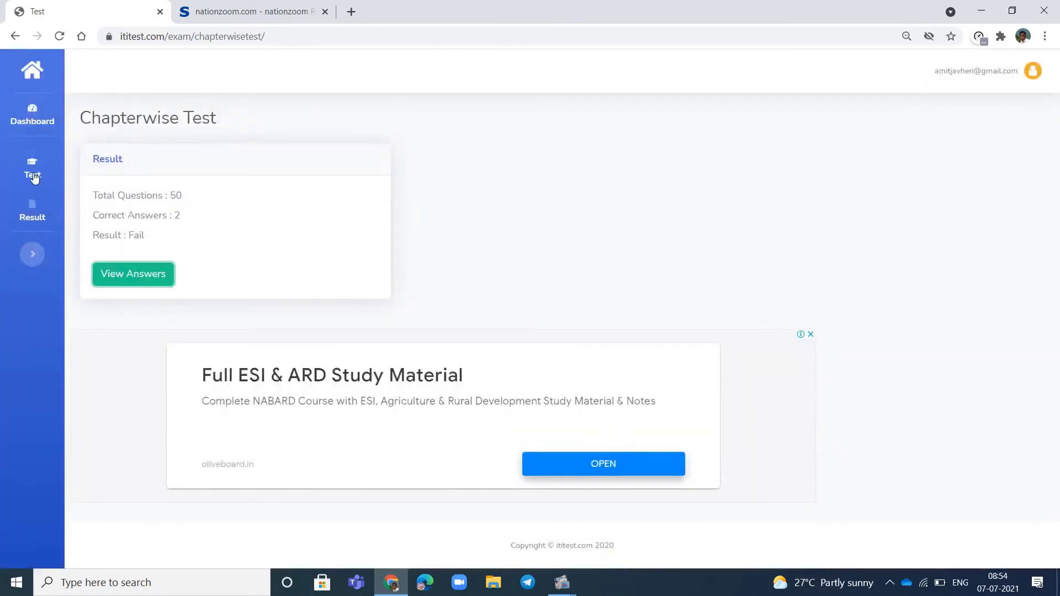
Open the Annual Test practice test and start the exam
left_click(33, 175)
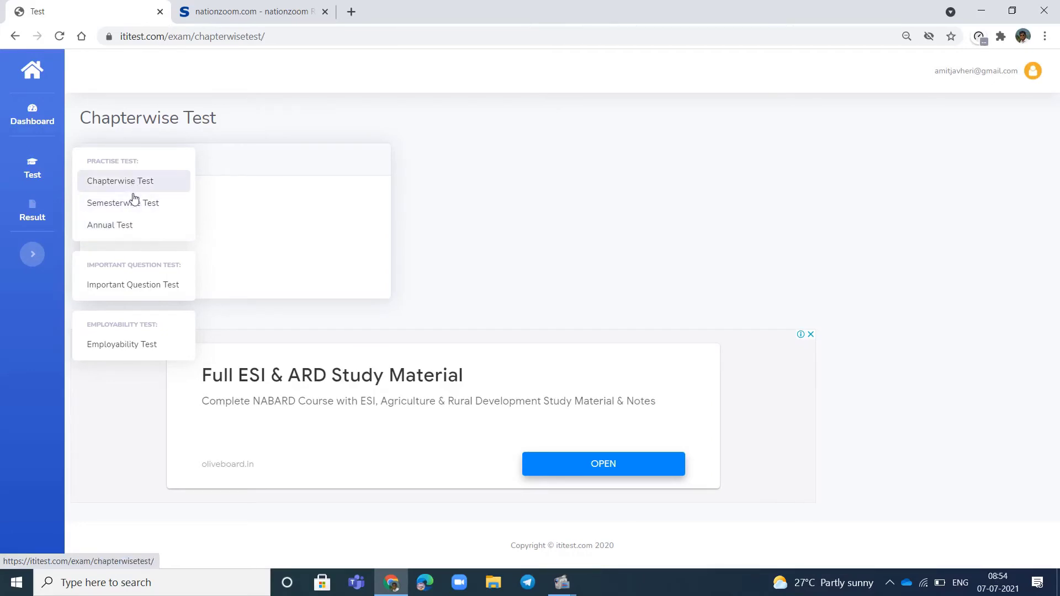
left_click(123, 231)
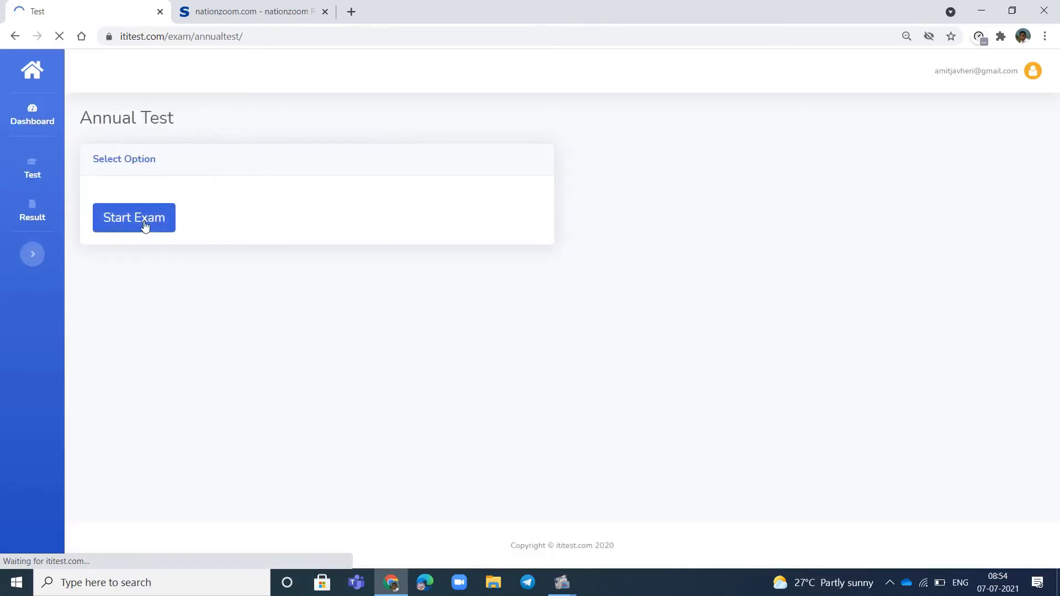
left_click(147, 224)
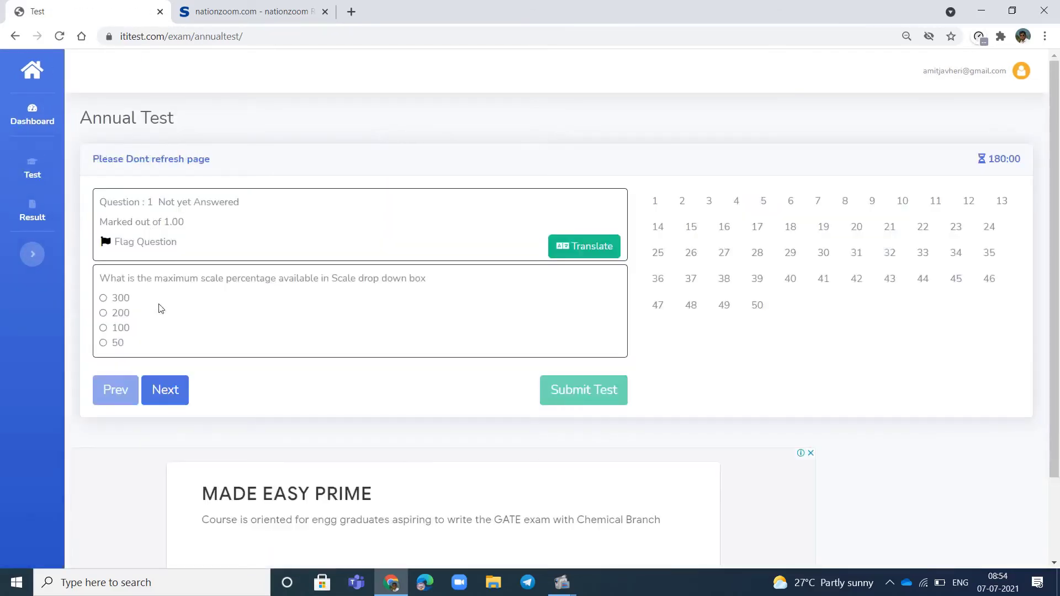
Answer annual test question 1 with 200, question 2 with typeof and question 3 with Native key
left_click(105, 315)
left_click(150, 395)
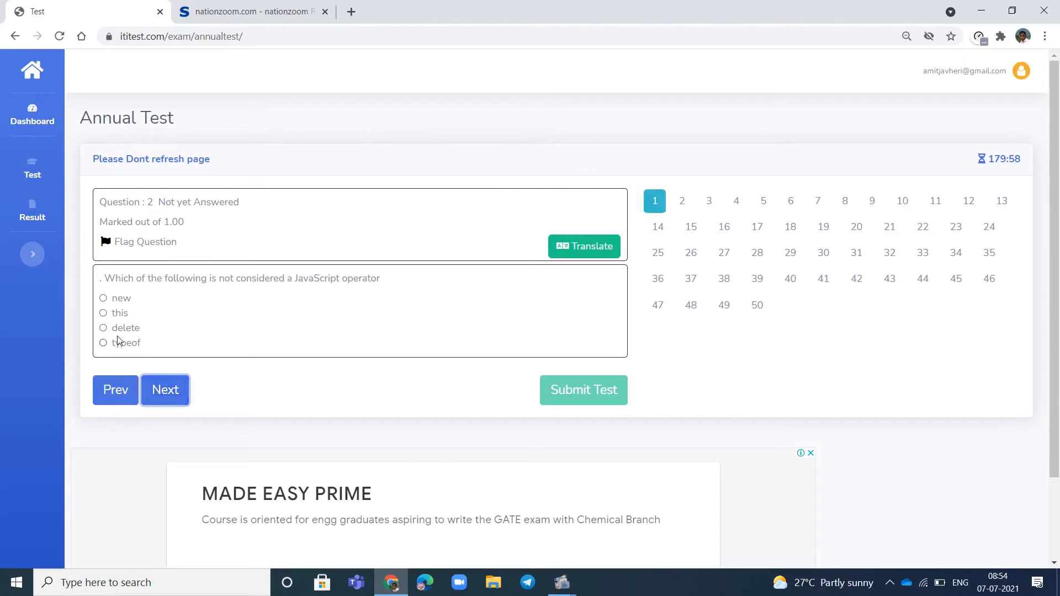
left_click(120, 343)
left_click(155, 390)
left_click(147, 358)
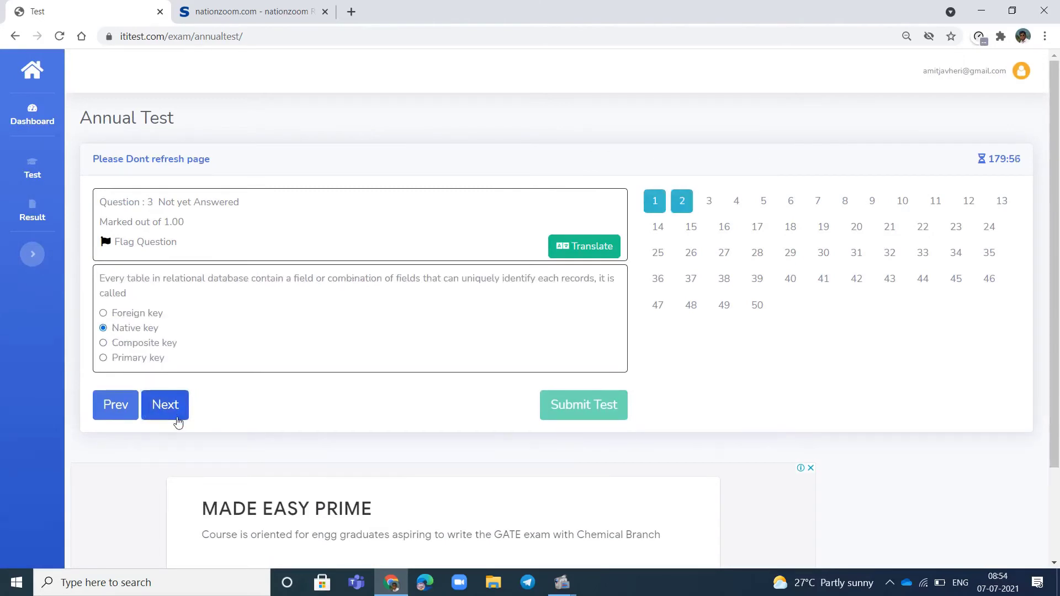
left_click(163, 404)
Answer annual test questions 4 to 7, choosing Source or Destination address1 for 5, Hub for 6 and Window for 7
left_click(157, 330)
left_click(165, 393)
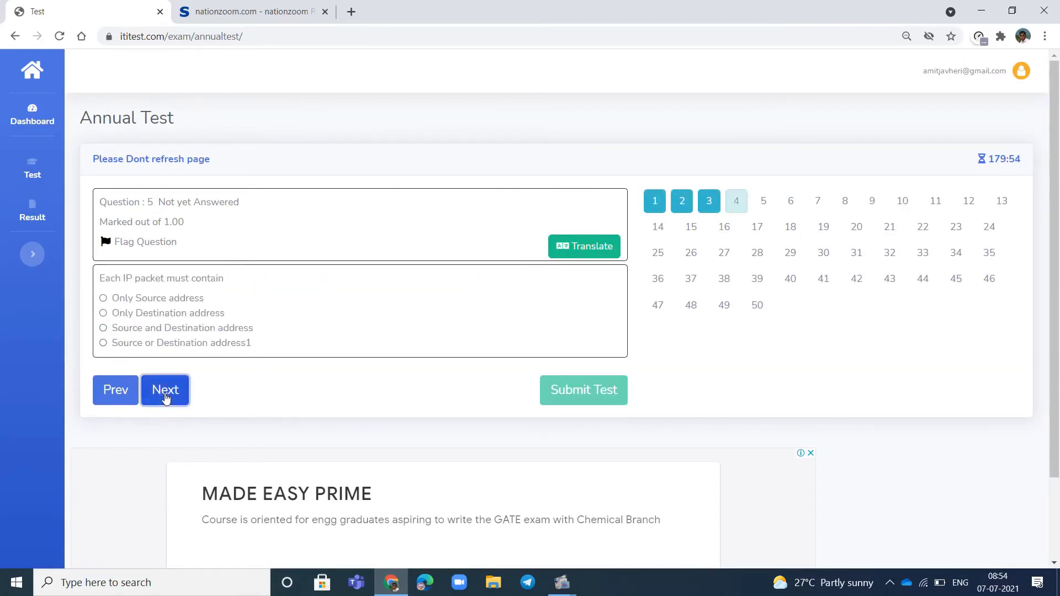
left_click(142, 342)
left_click(165, 391)
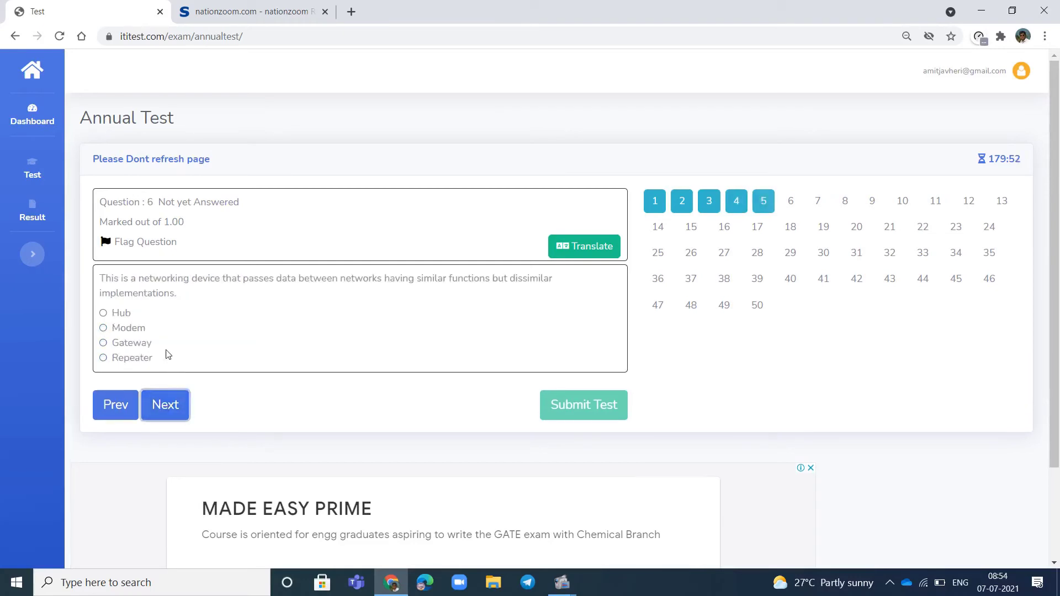
left_click(122, 314)
left_click(163, 414)
left_click(132, 339)
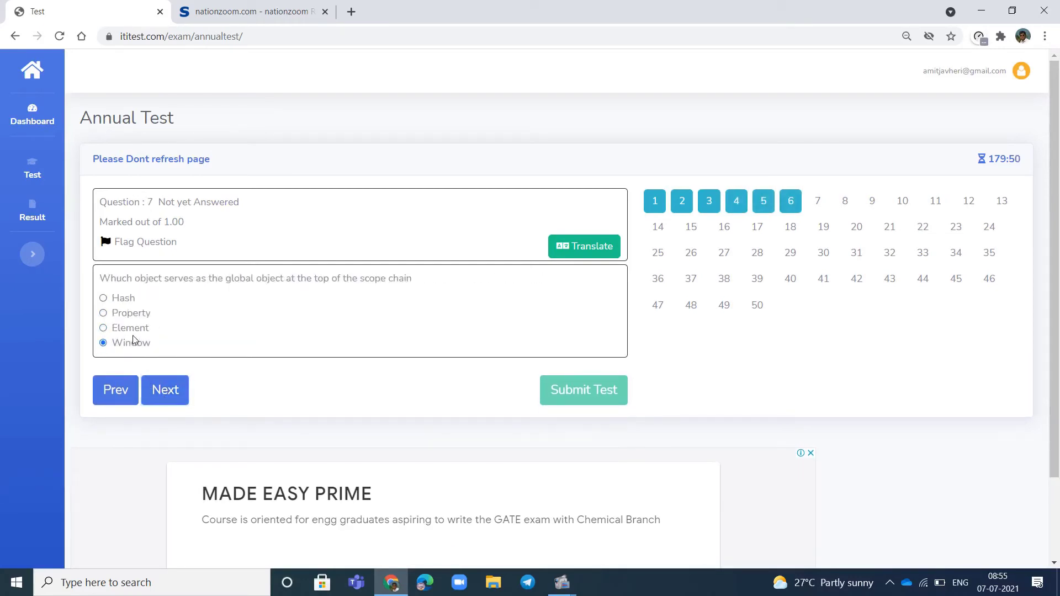
left_click(166, 392)
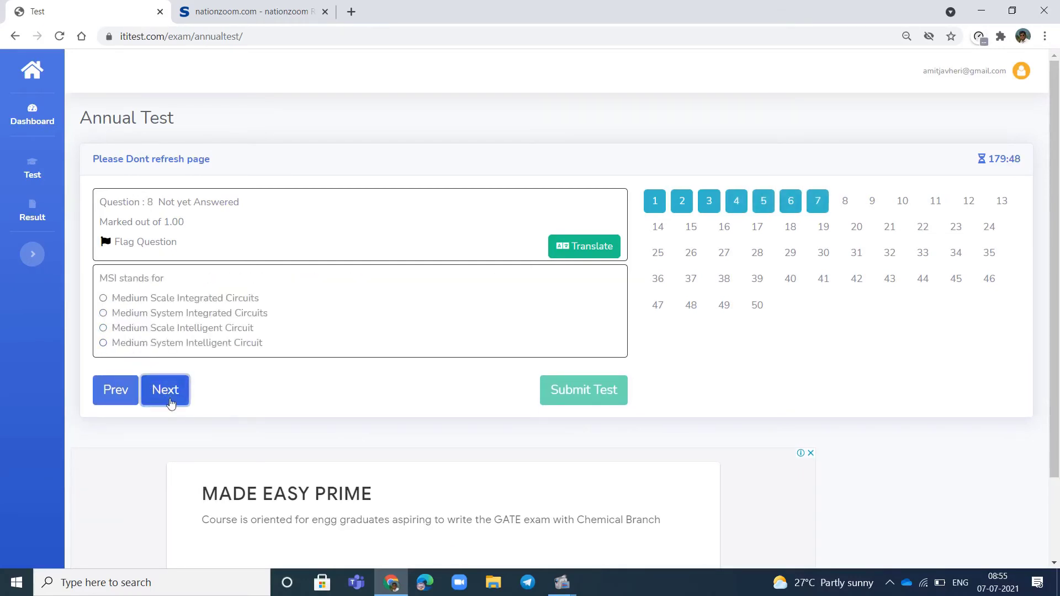
Skip annual test questions 8 to 24 without answering, advancing to question 25
left_click(170, 394)
left_click(170, 394)
left_click(170, 394)
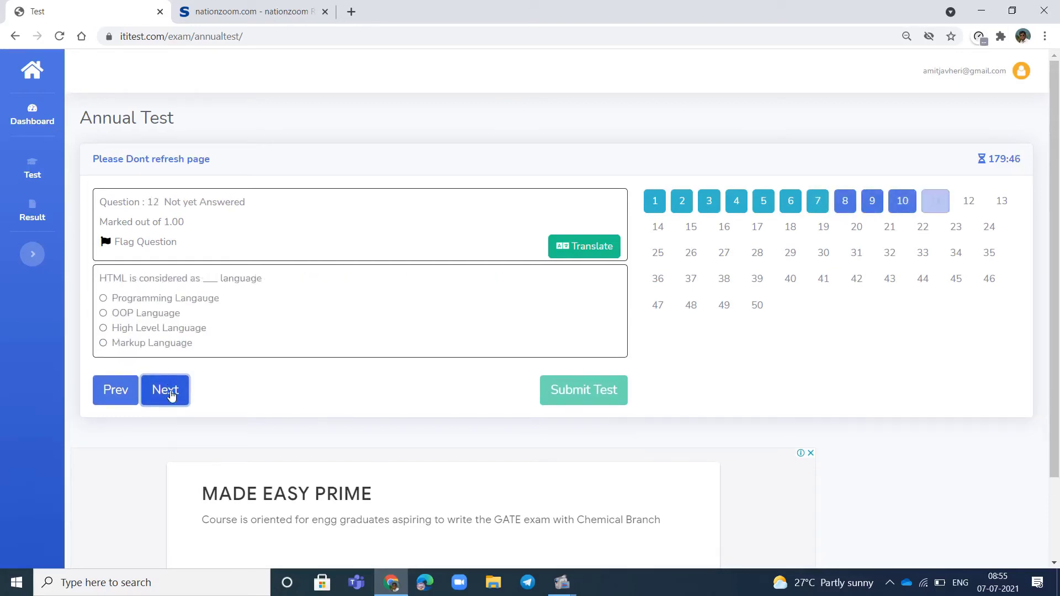
left_click(170, 393)
left_click(170, 393)
left_click(170, 393)
left_click(170, 394)
left_click(170, 394)
left_click(170, 394)
left_click(170, 393)
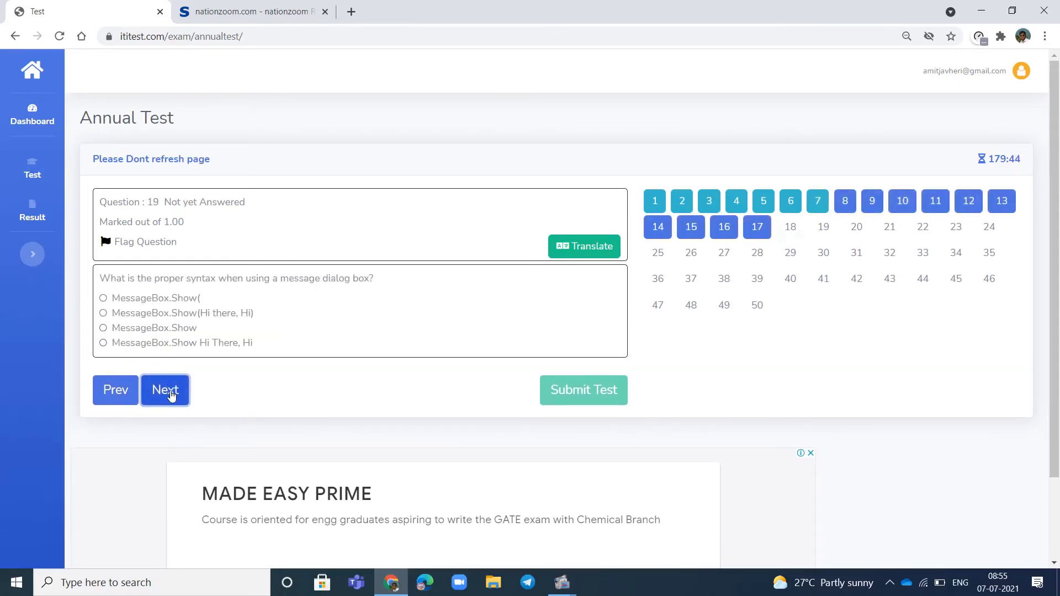
left_click(170, 394)
left_click(170, 394)
left_click(170, 393)
left_click(170, 394)
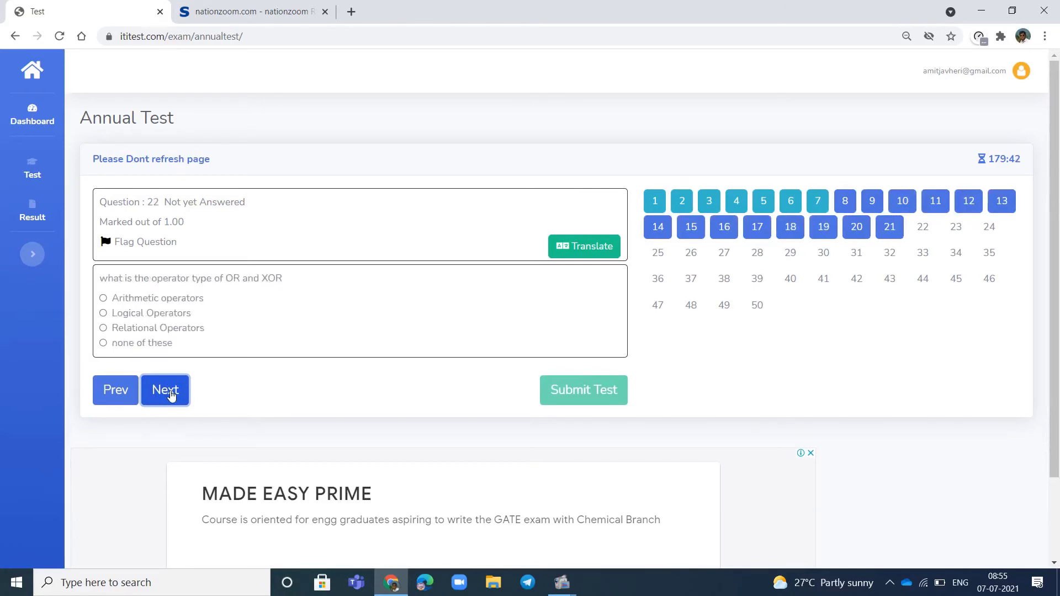
left_click(170, 393)
left_click(170, 394)
left_click(170, 394)
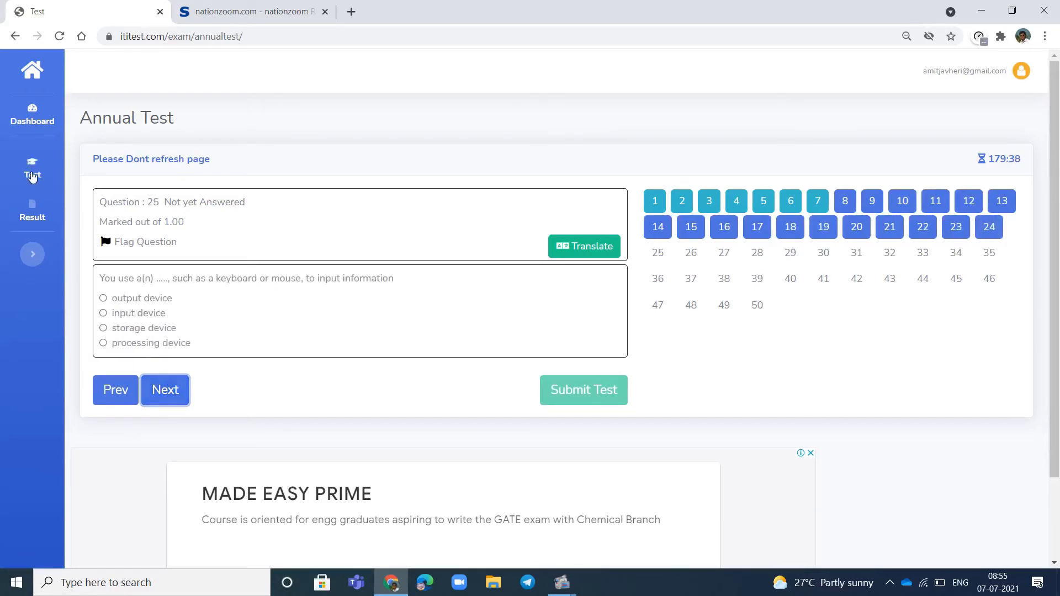
Display the available test types and skip annual test questions 25 to 41 without answering, advancing to question 42
mouse_move(31, 172)
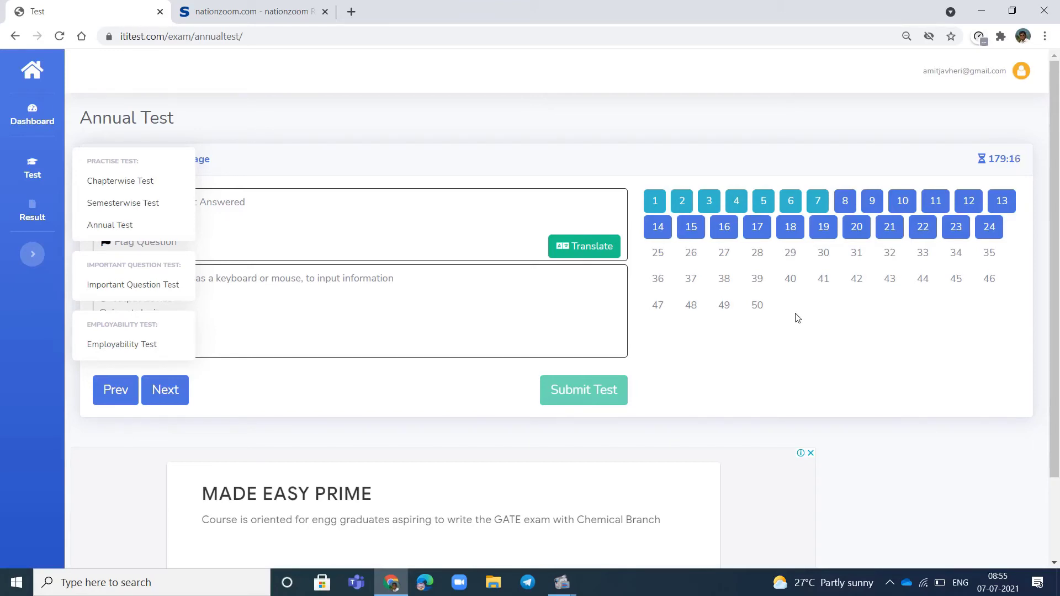
left_click(164, 395)
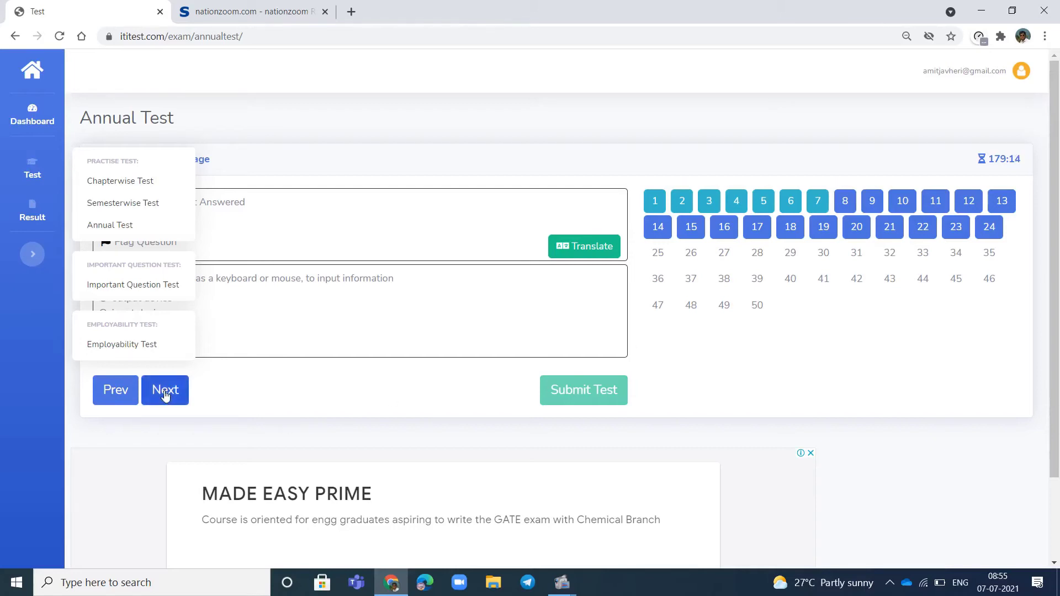
left_click(154, 394)
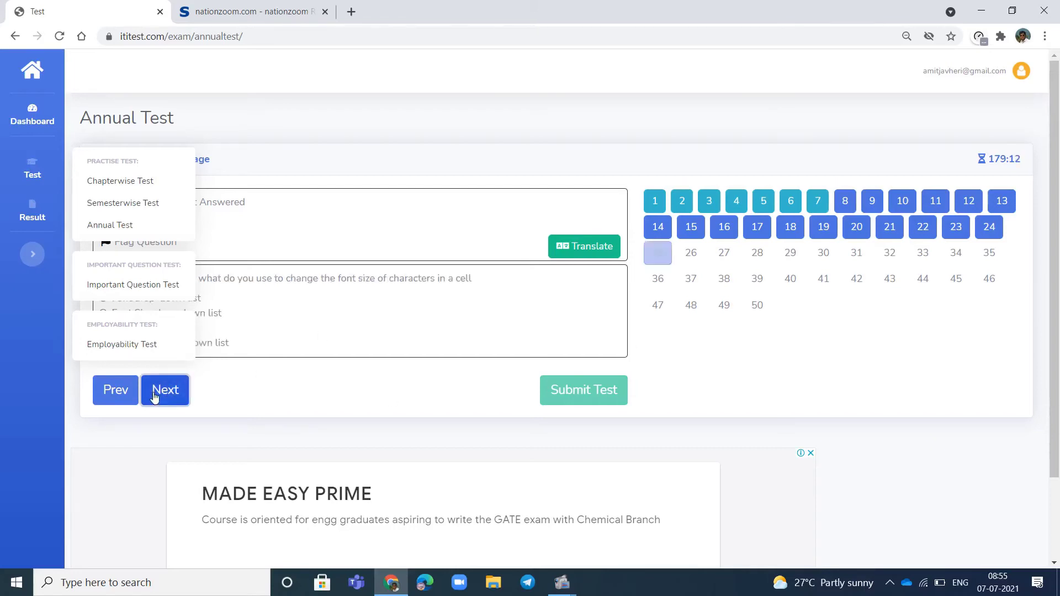
left_click(156, 396)
left_click(156, 395)
left_click(156, 396)
left_click(156, 396)
left_click(156, 396)
left_click(157, 396)
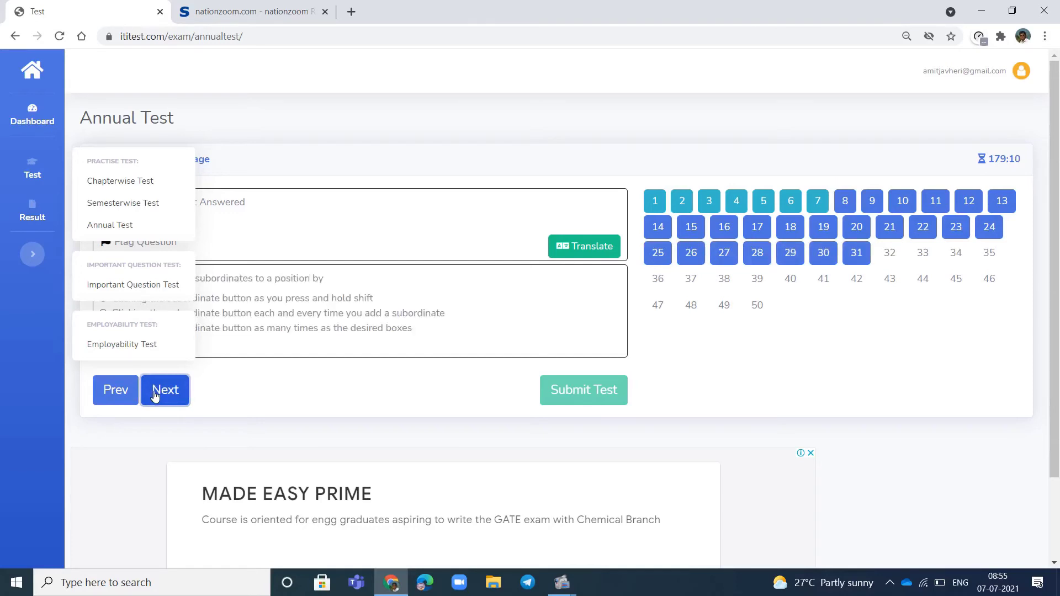
left_click(157, 396)
left_click(157, 396)
left_click(157, 395)
left_click(159, 396)
left_click(159, 396)
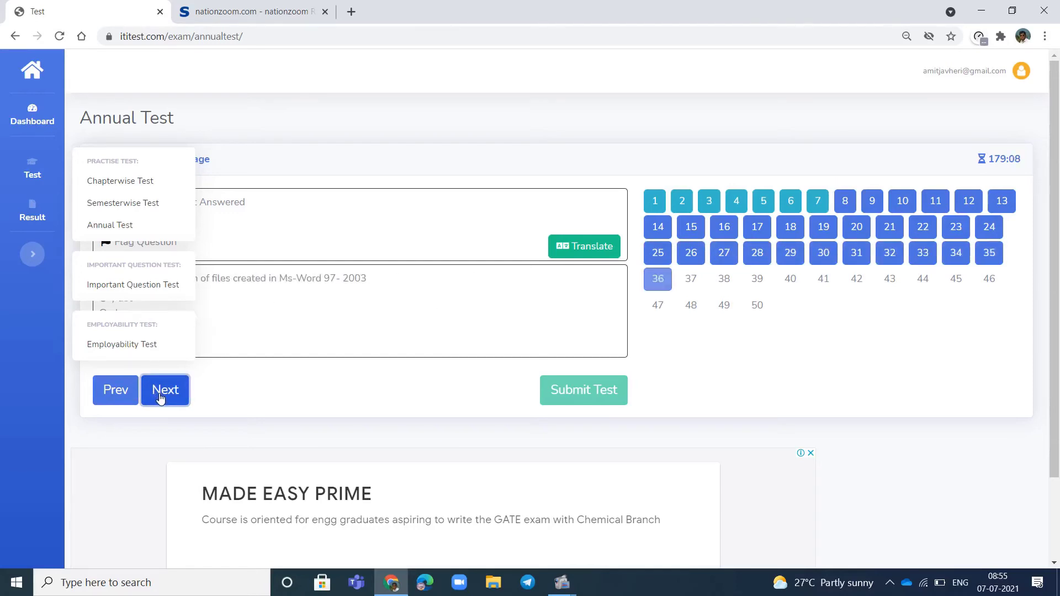
left_click(161, 396)
left_click(160, 397)
left_click(160, 397)
left_click(159, 398)
left_click(159, 398)
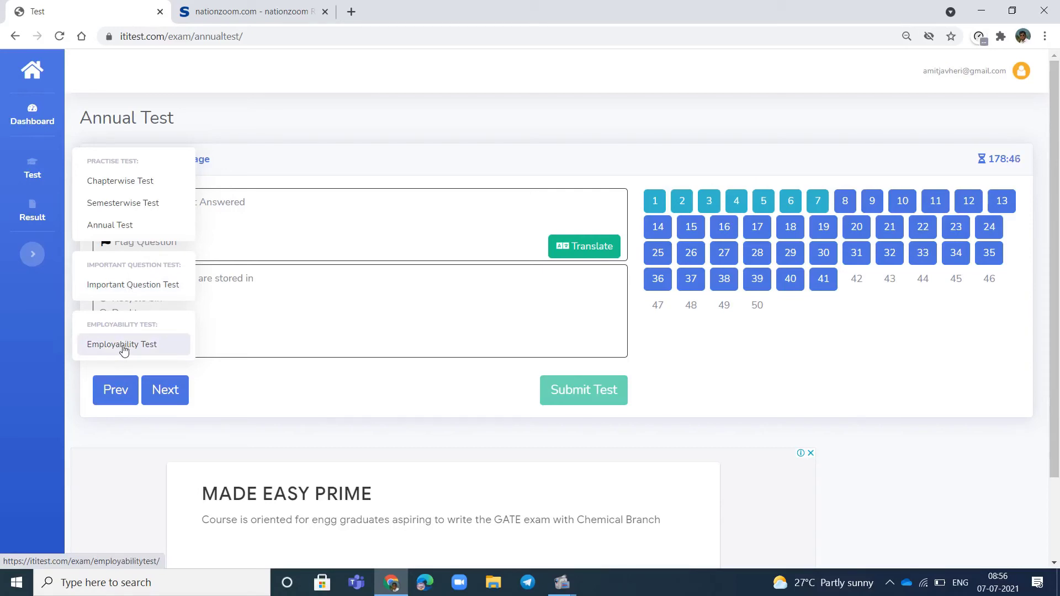
Open the list of past results, review the summary of the July 4, 2021, 10:11 a.m. test and close it
left_click(33, 208)
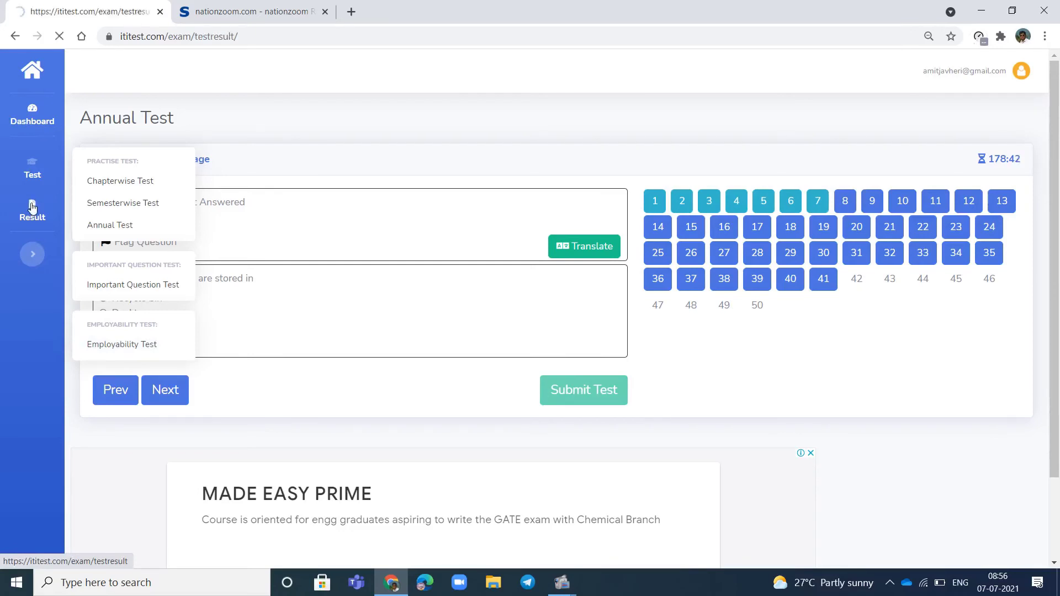
scroll(452, 276, "down", 1)
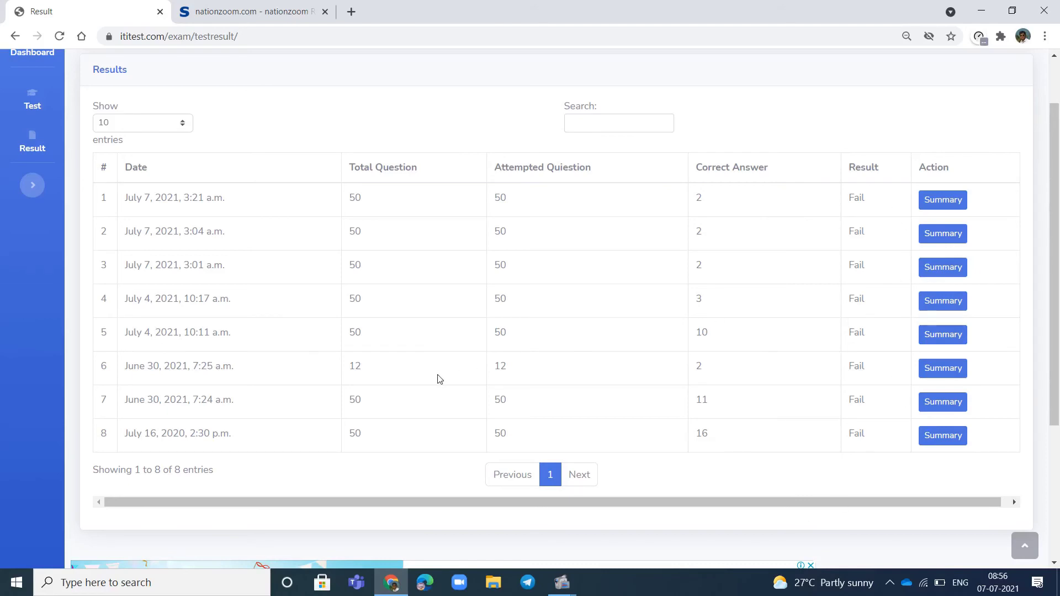
left_click(950, 334)
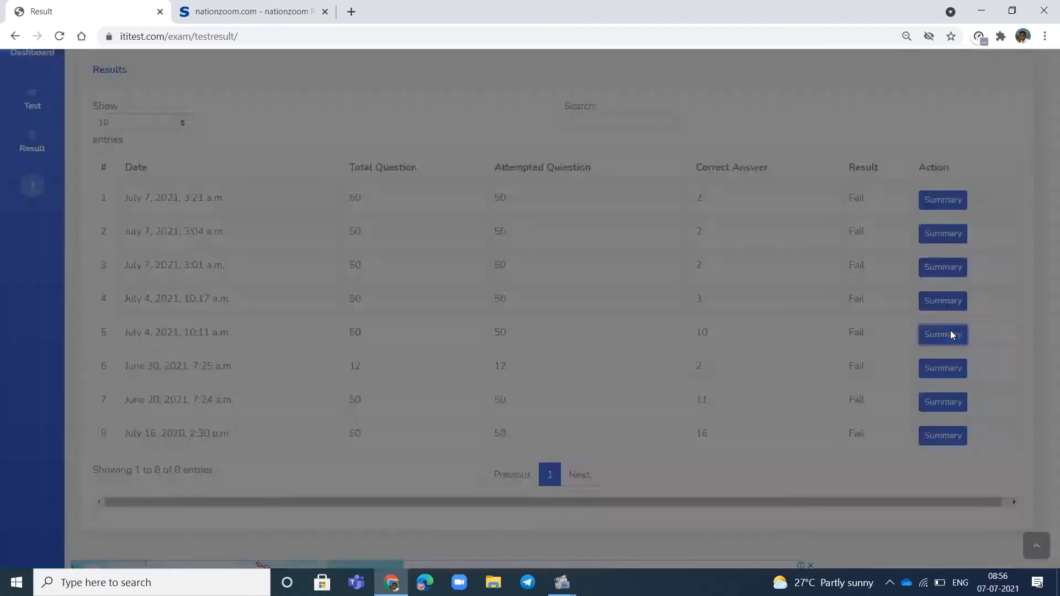
scroll(572, 317, "down", 10)
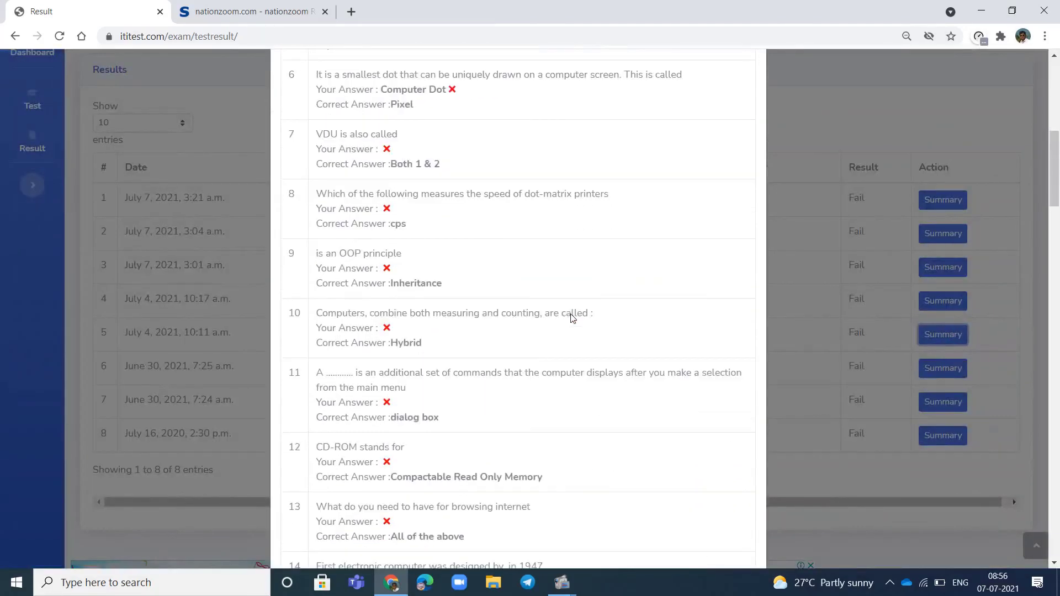
scroll(572, 317, "up", 10)
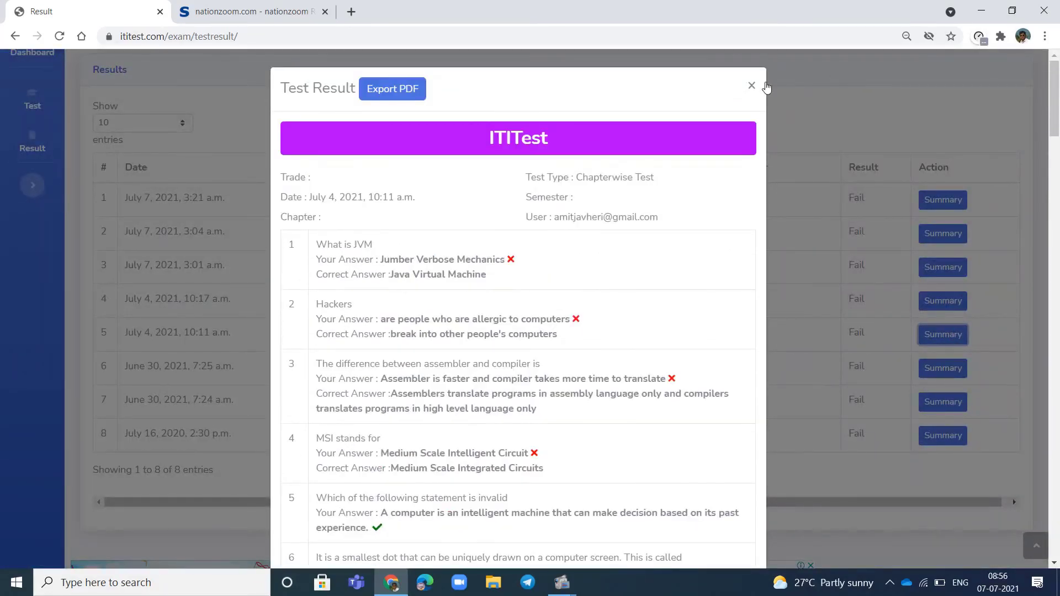
left_click(751, 85)
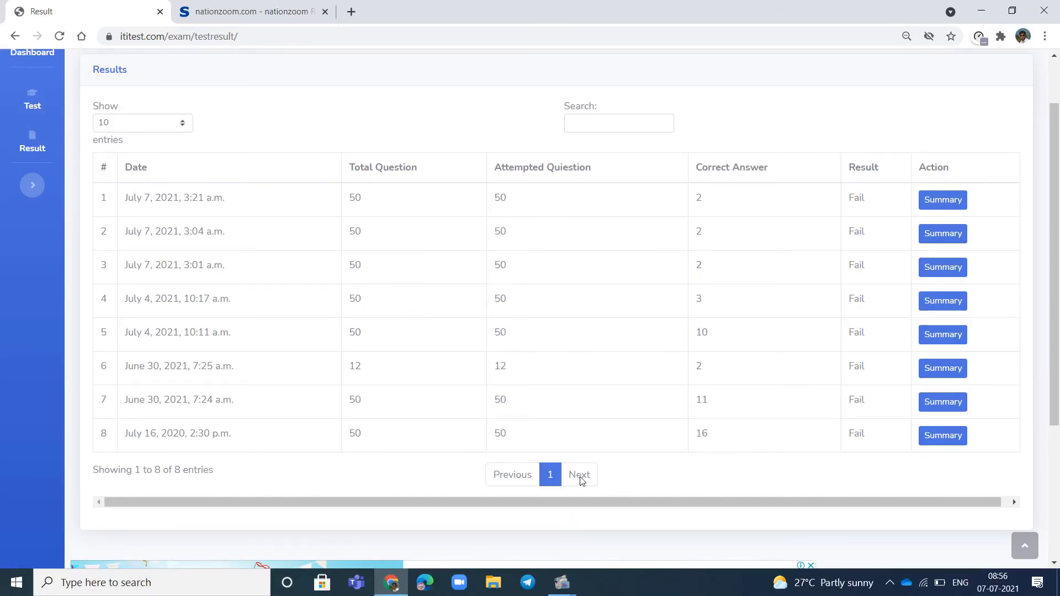
scroll(436, 345, "up", 2)
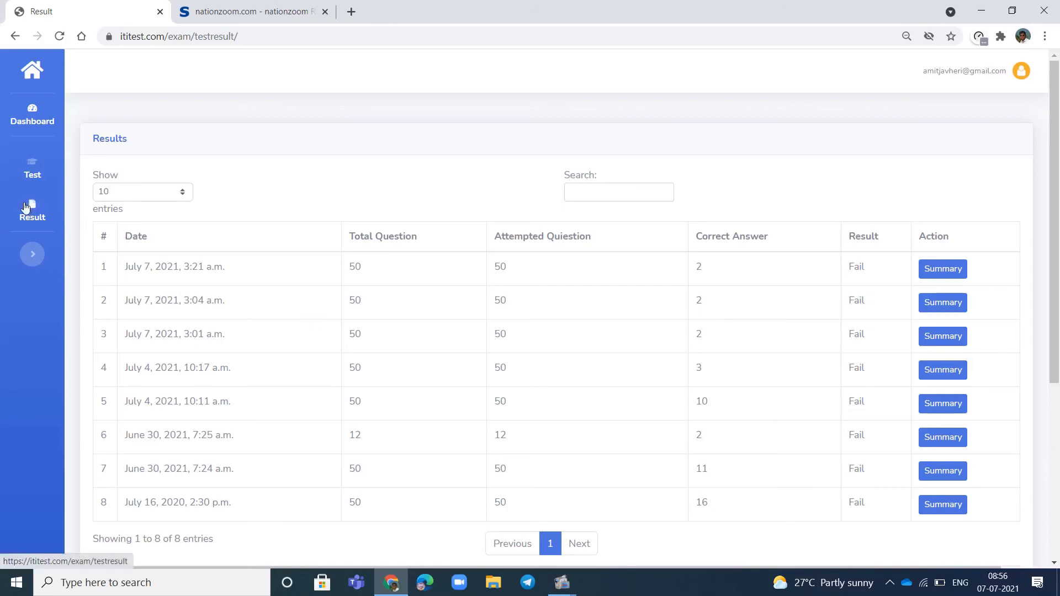
Log out of the ITITest account and confirm ending the session
mouse_move(32, 166)
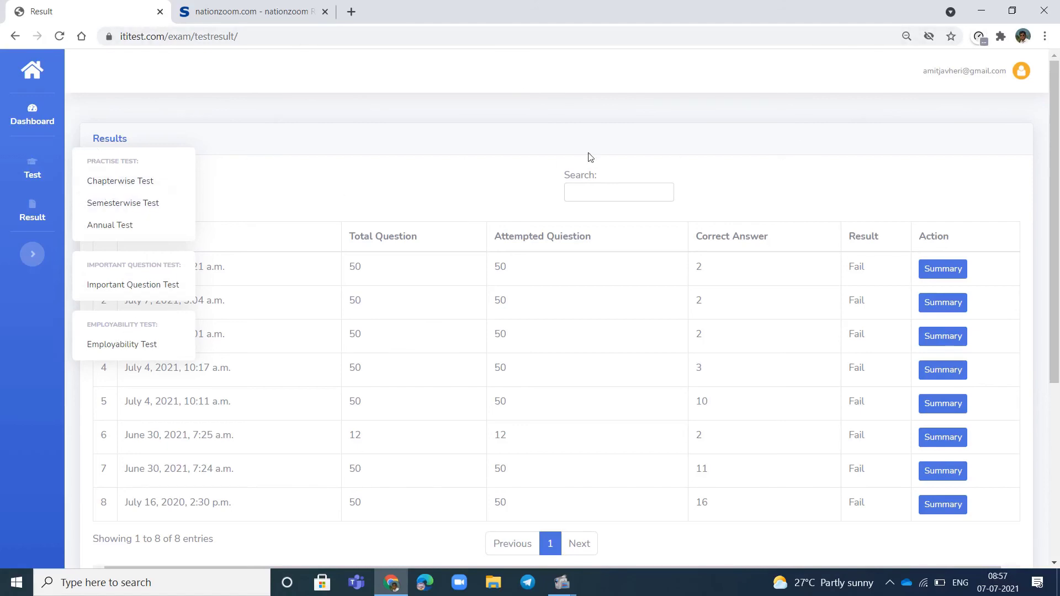
left_click(1022, 71)
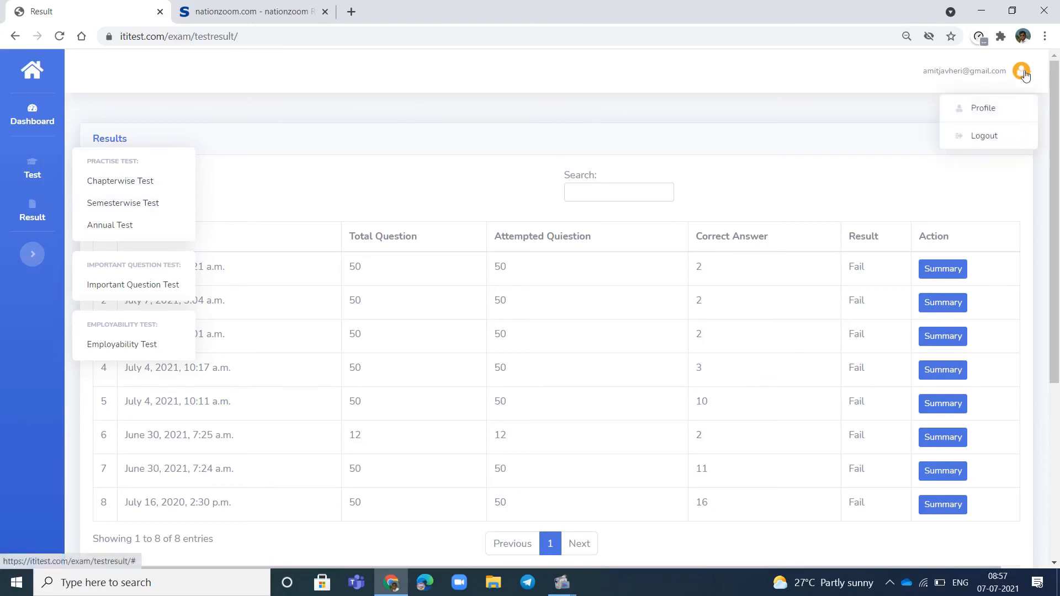
left_click(982, 138)
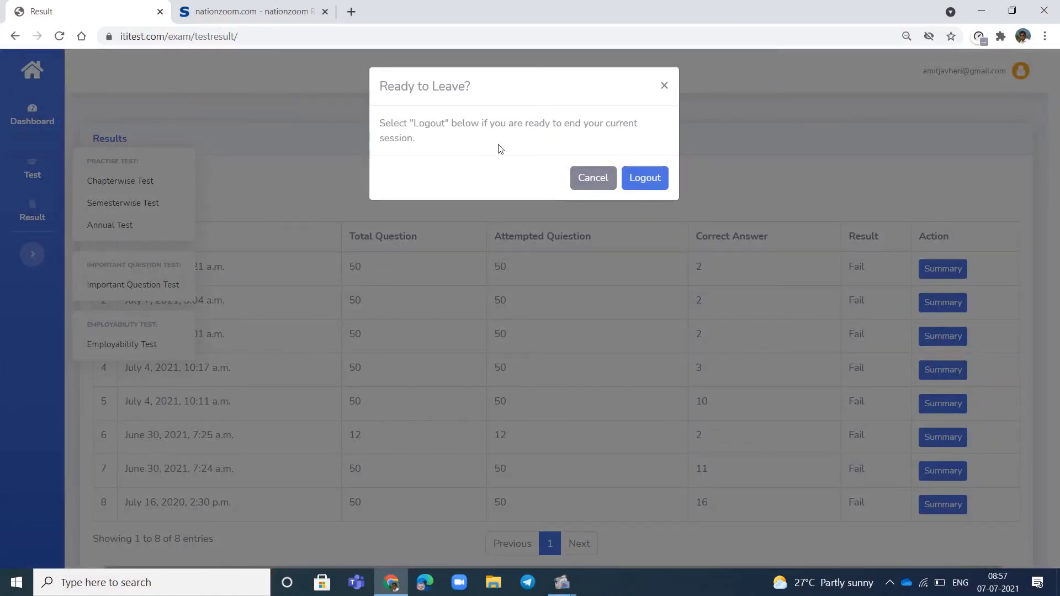
left_click(651, 181)
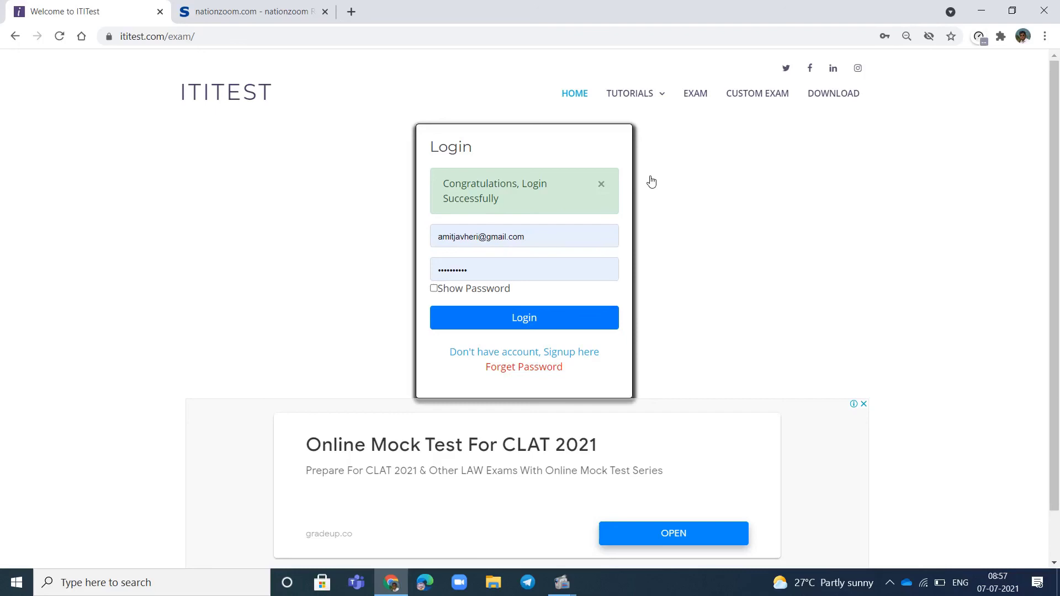
Close the browser window, switch to Screen Record and stop the recording
left_click(1044, 10)
mouse_move(562, 580)
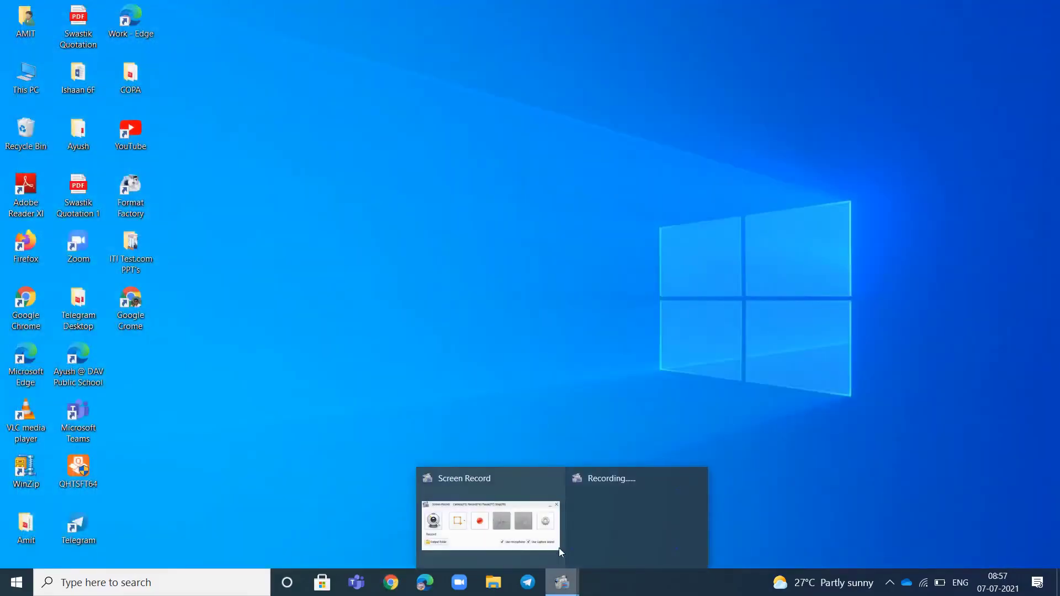
left_click(518, 482)
left_click(950, 490)
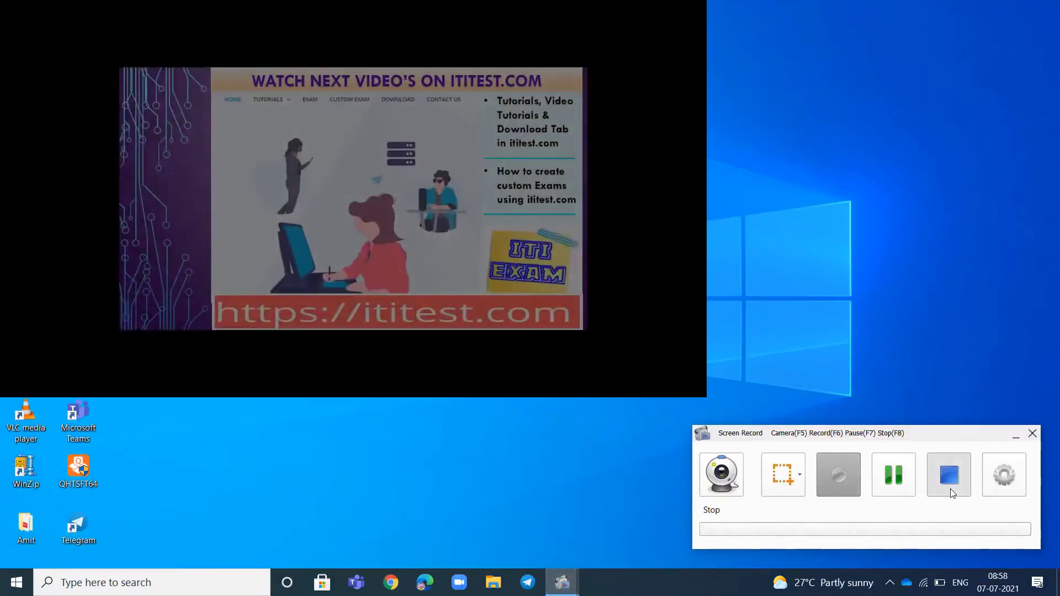